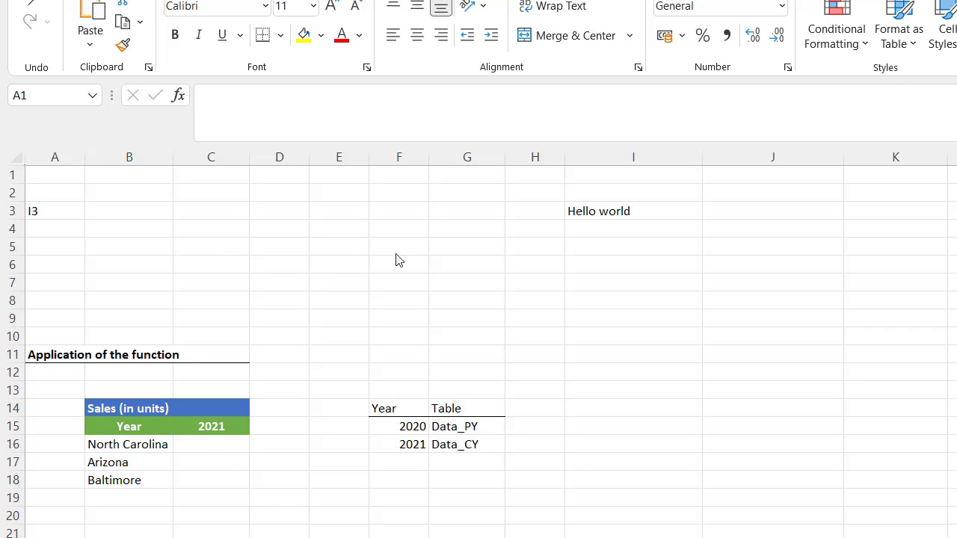
Enter =INDIRECT(A3) in B3 so it displays Hello world, the text held in I3.
{"action": "left_click", "coordinate": [611, 212]}
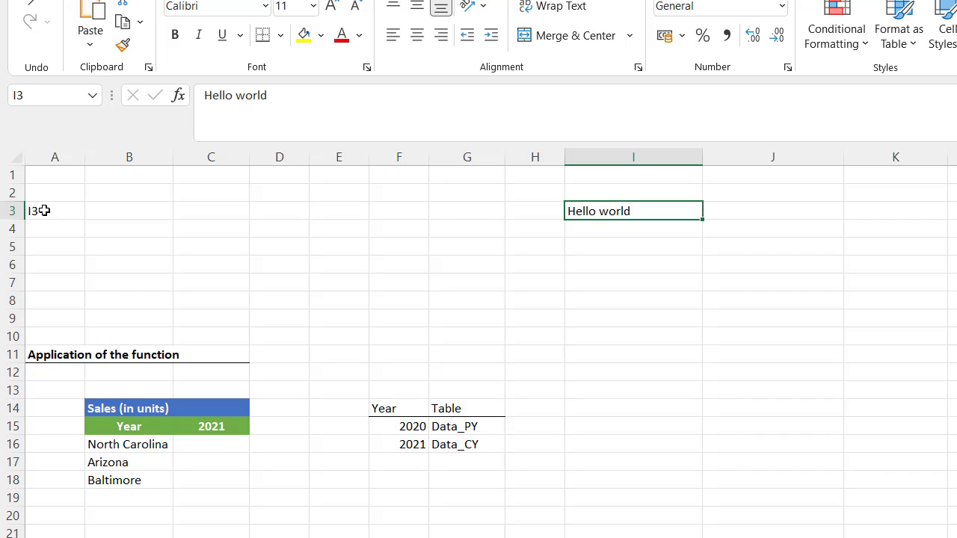
{"action": "left_click", "coordinate": [132, 213]}
{"action": "type", "text": "="}
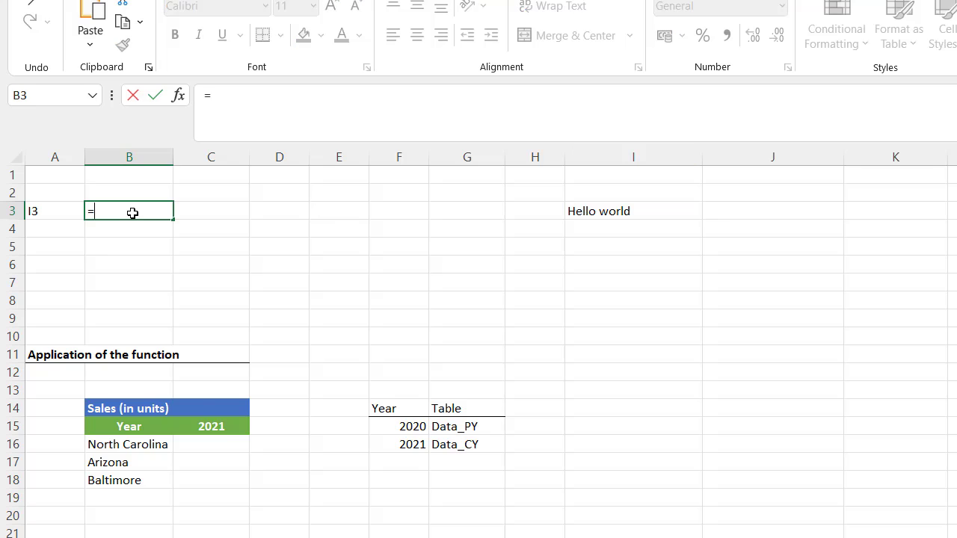
{"action": "type", "text": "indi"}
{"action": "key", "text": "Tab"}
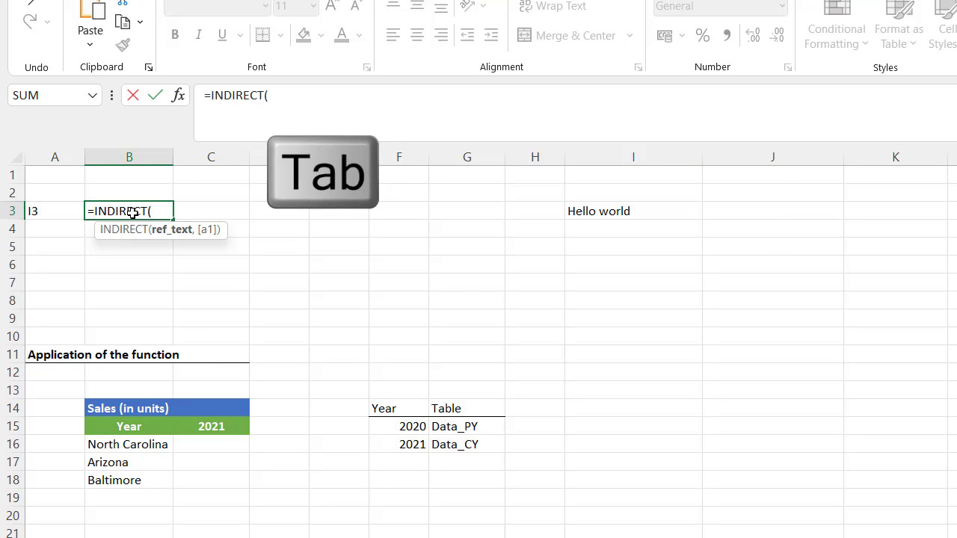
{"action": "type", "text": "A3"}
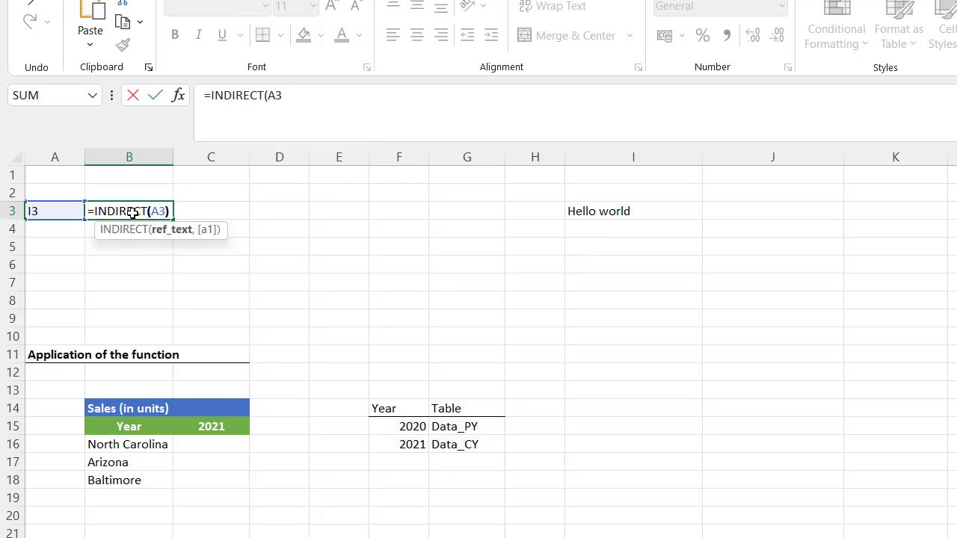
{"action": "type", "text": ")"}
{"action": "key", "text": "Return"}
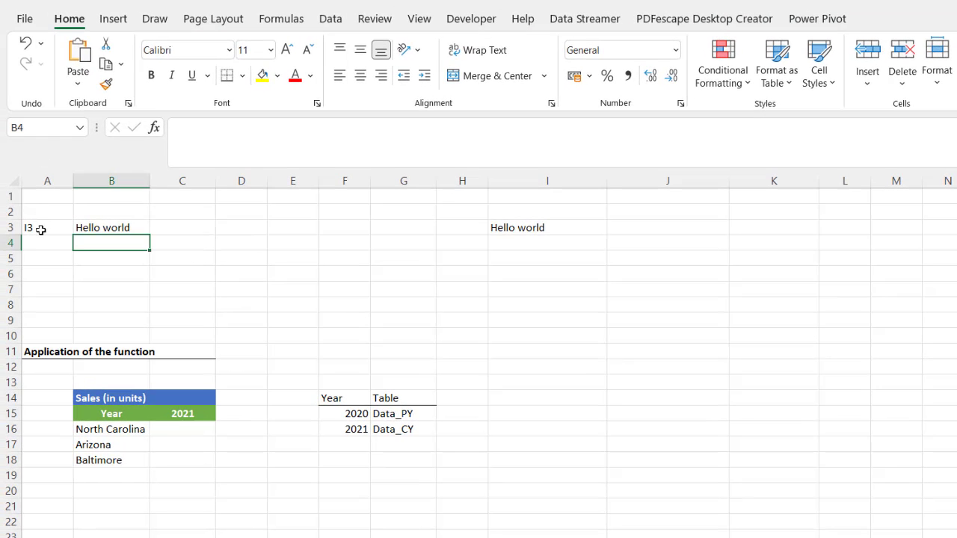
Enter =INDIRECT("Hi") in B4 to show I3, and confirm cell A3 is named Hi.
{"action": "left_click", "coordinate": [40, 229]}
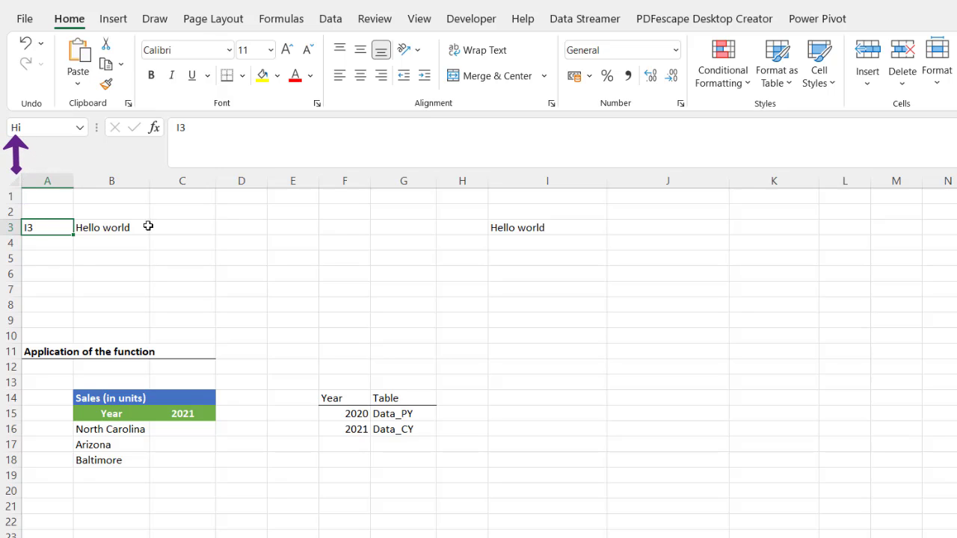
{"action": "left_click", "coordinate": [111, 240]}
{"action": "type", "text": "=i"}
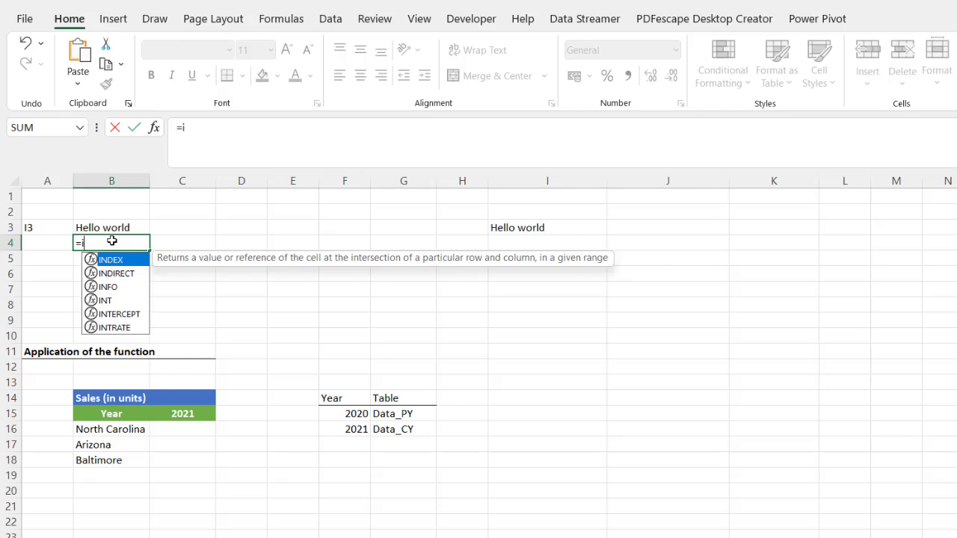
{"action": "type", "text": "ndi"}
{"action": "key", "text": "Tab"}
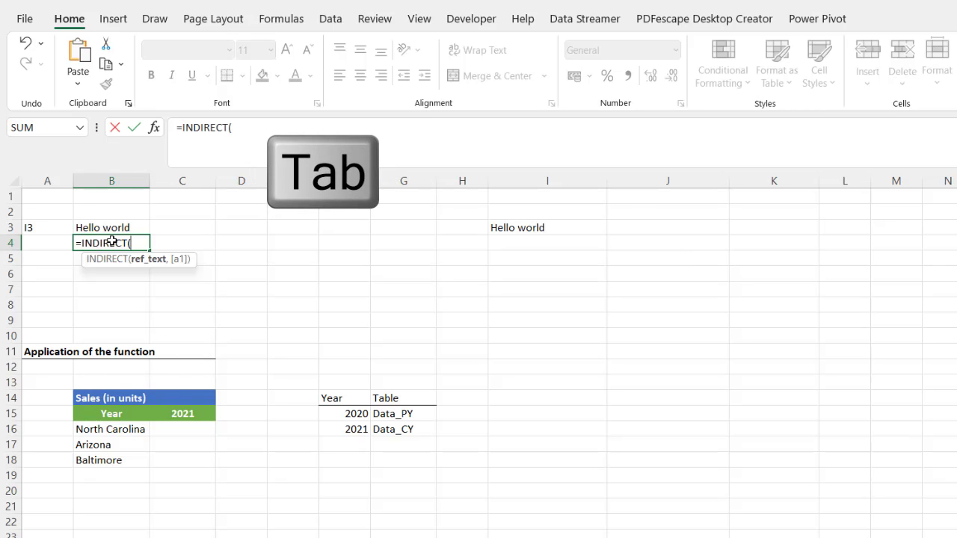
{"action": "left_click", "coordinate": [57, 228]}
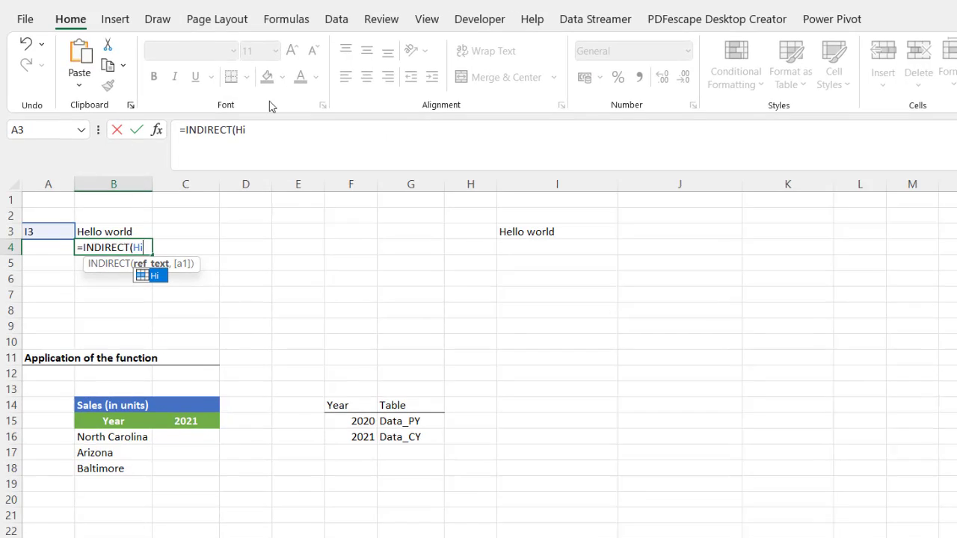
{"action": "type", "text": "Hi"}
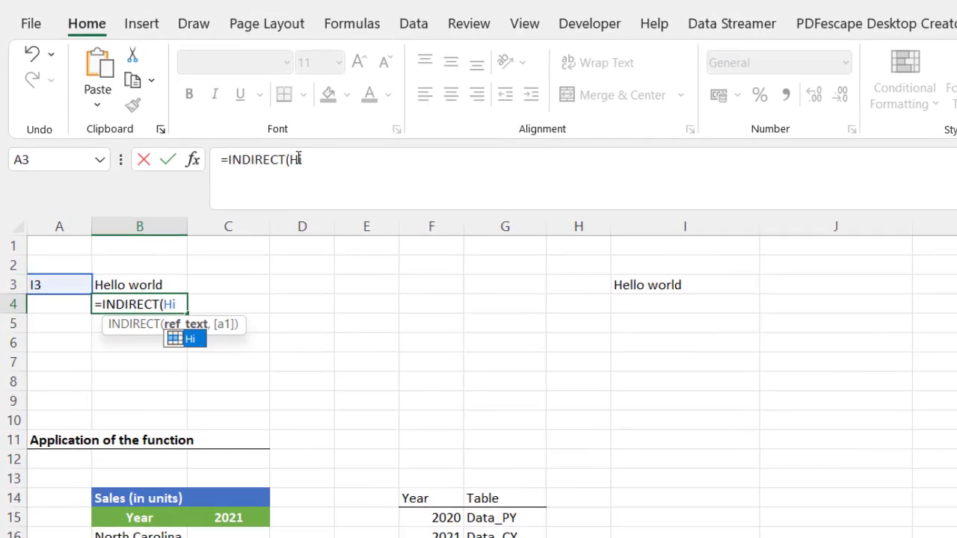
{"action": "left_click", "coordinate": [292, 159]}
{"action": "type", "text": "\""}
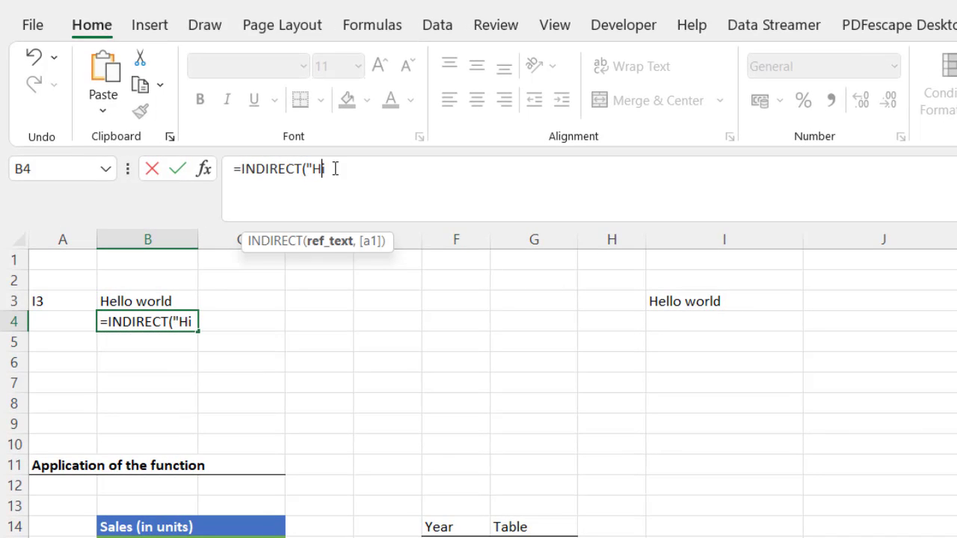
{"action": "type", "text": "\")"}
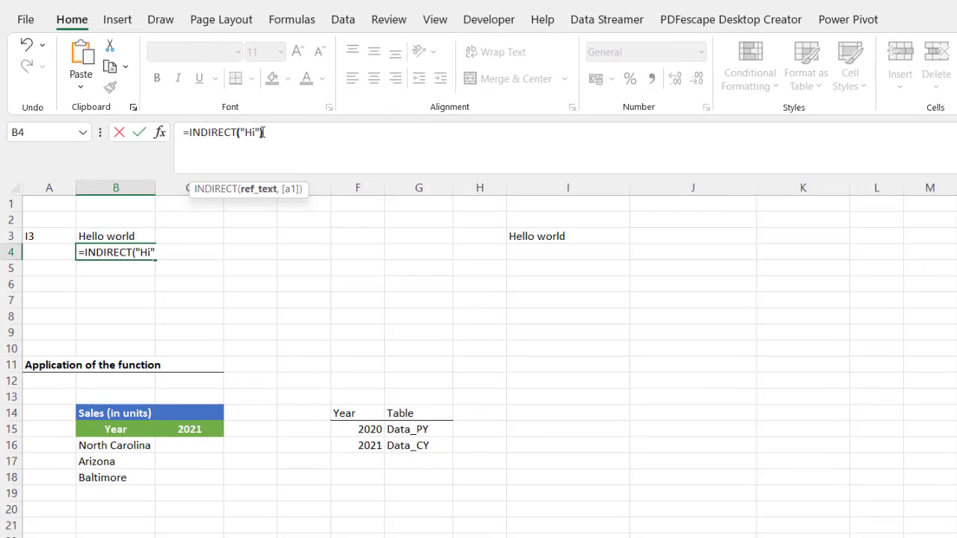
{"action": "key", "text": "Return"}
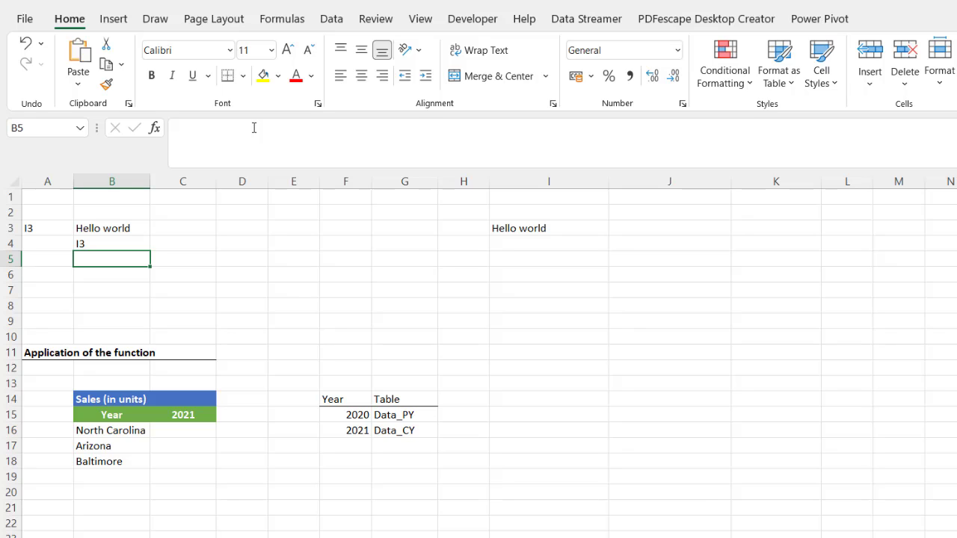
{"action": "left_click", "coordinate": [46, 227]}
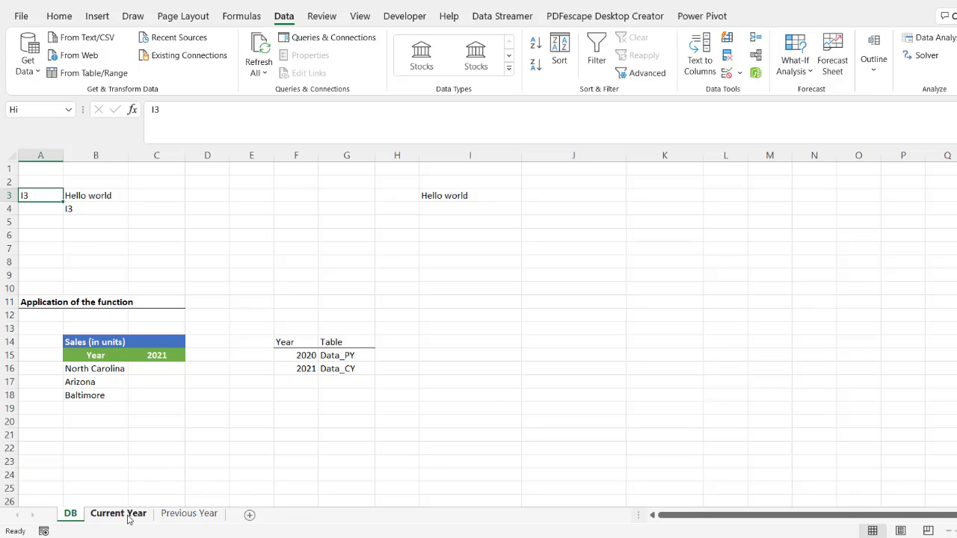
{"action": "left_click", "coordinate": [185, 514]}
{"action": "left_click", "coordinate": [119, 514]}
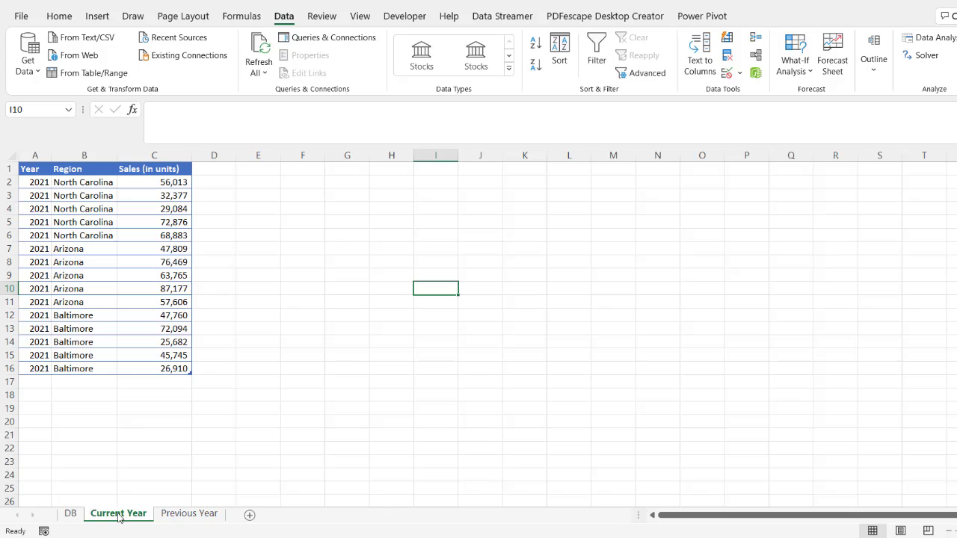
{"action": "left_click", "coordinate": [70, 514]}
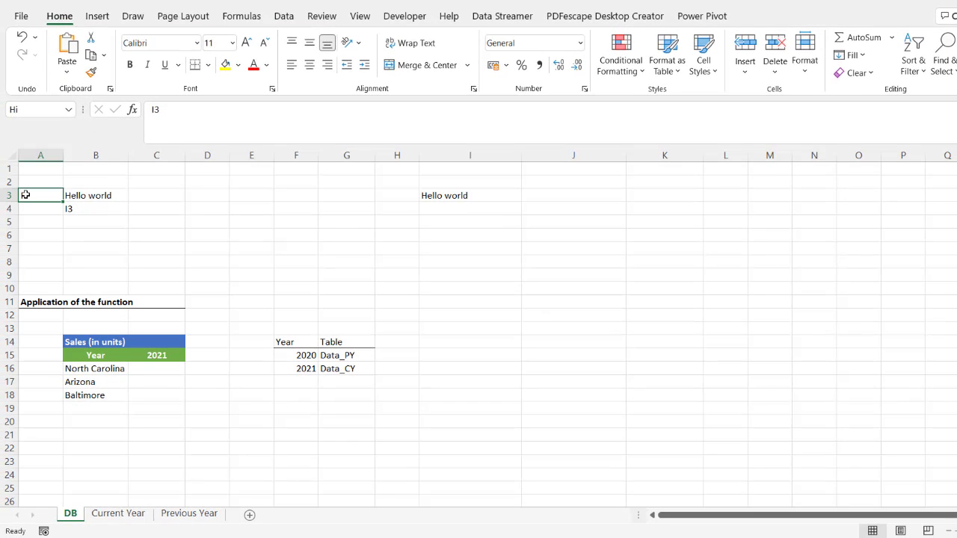
{"action": "left_click", "coordinate": [120, 514]}
{"action": "left_click", "coordinate": [187, 514]}
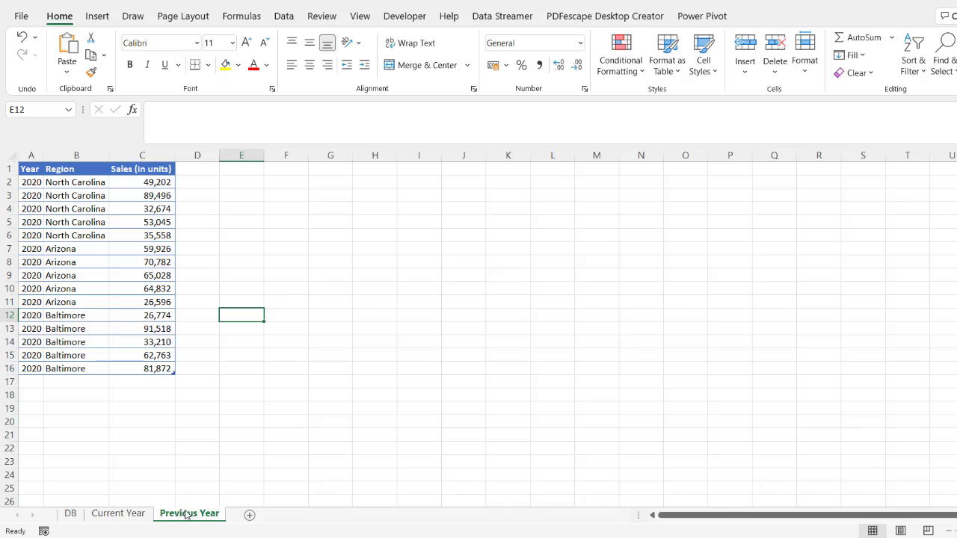
{"action": "left_click", "coordinate": [120, 514]}
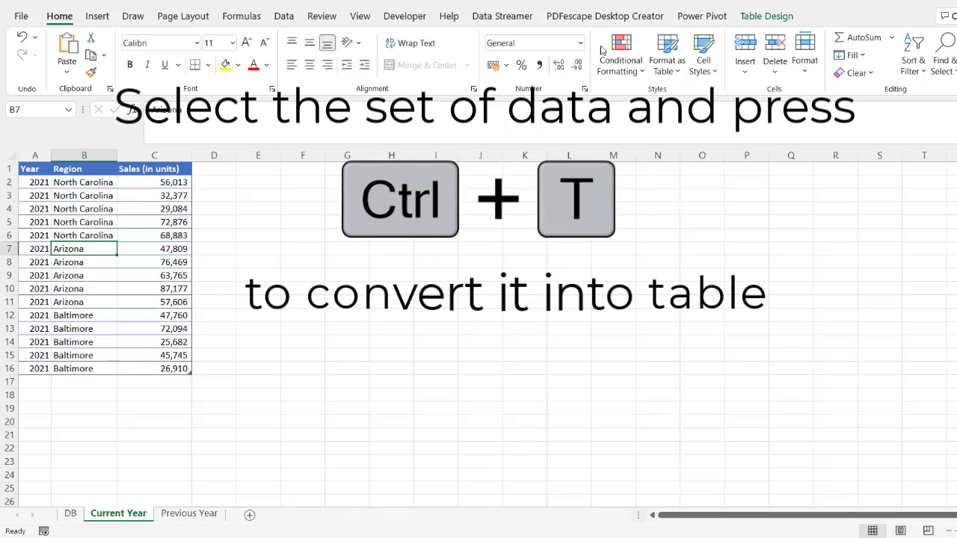
{"action": "left_click", "coordinate": [768, 17]}
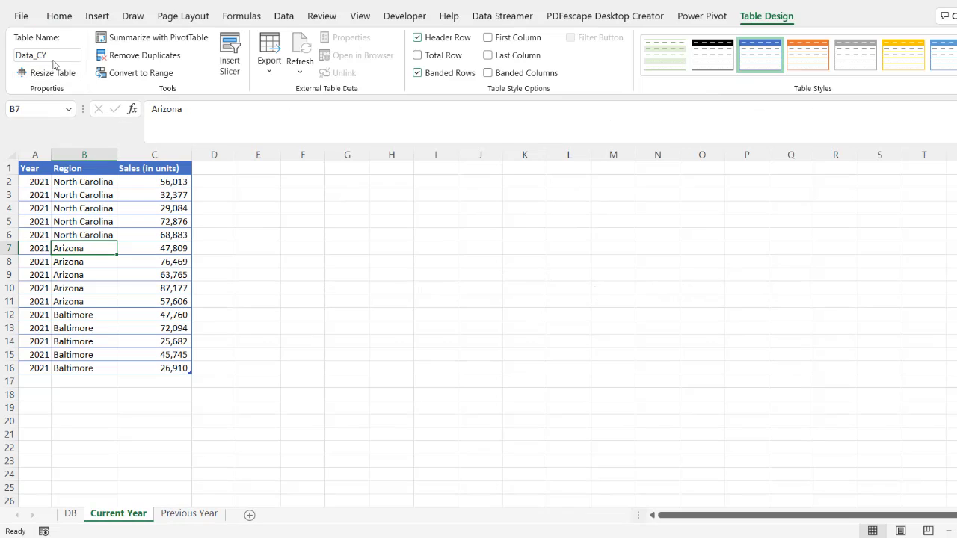
{"action": "left_click", "coordinate": [189, 514]}
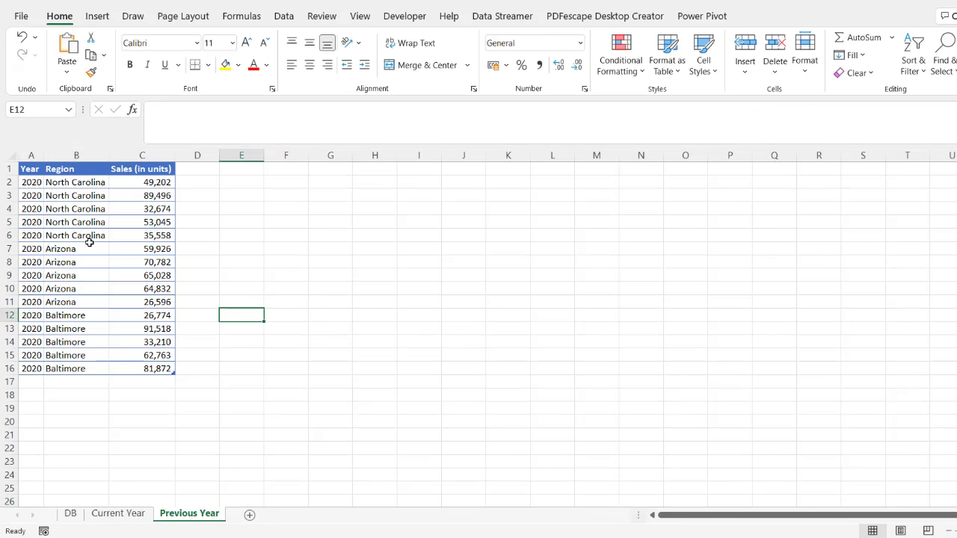
{"action": "left_click", "coordinate": [89, 245]}
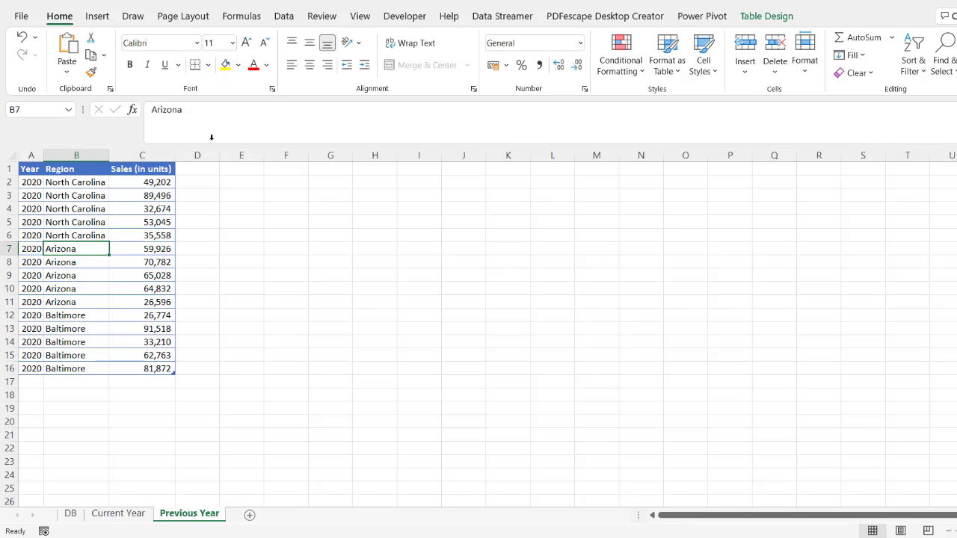
{"action": "left_click", "coordinate": [764, 17]}
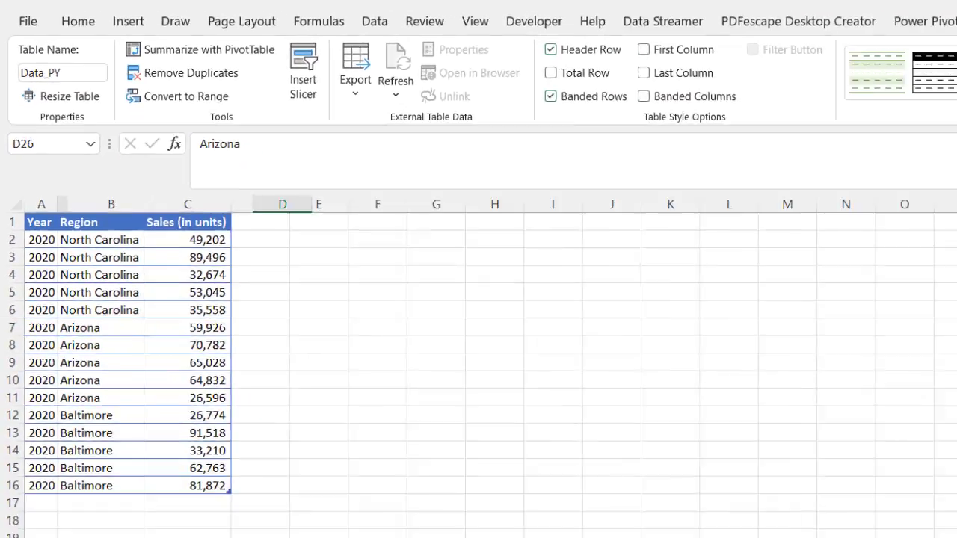
{"action": "left_click", "coordinate": [117, 513]}
{"action": "left_click", "coordinate": [105, 301]}
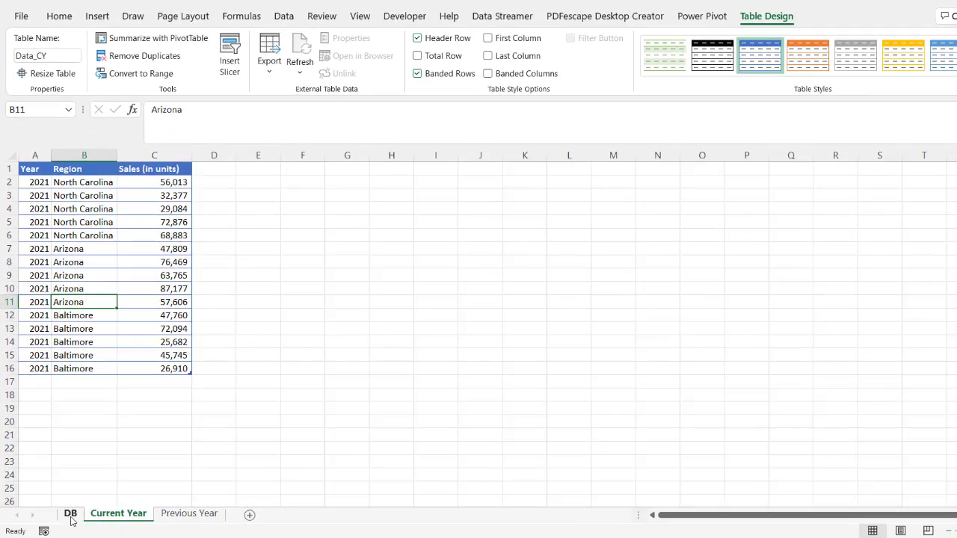
{"action": "left_click", "coordinate": [70, 513]}
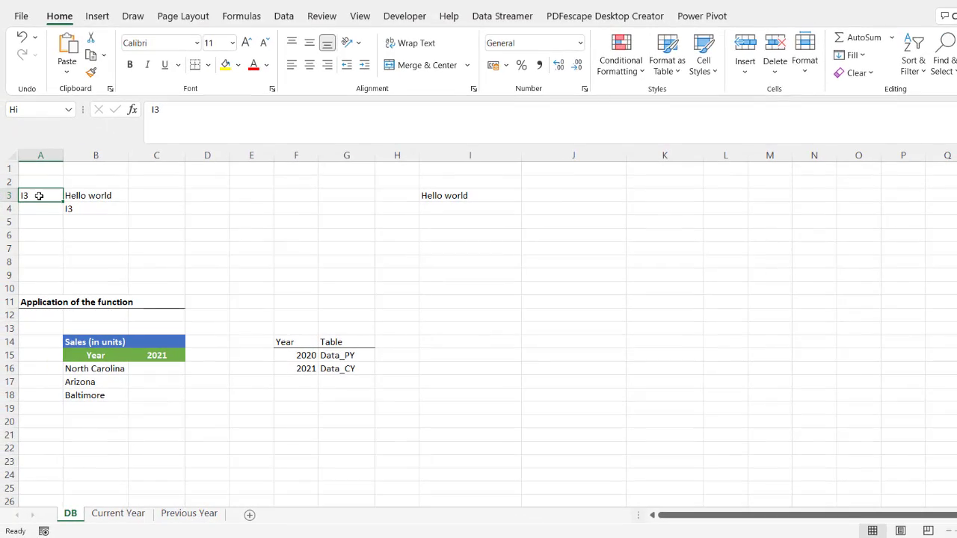
Add list data validation to C15 using the years in F15:F16 as the source.
{"action": "left_click", "coordinate": [154, 355]}
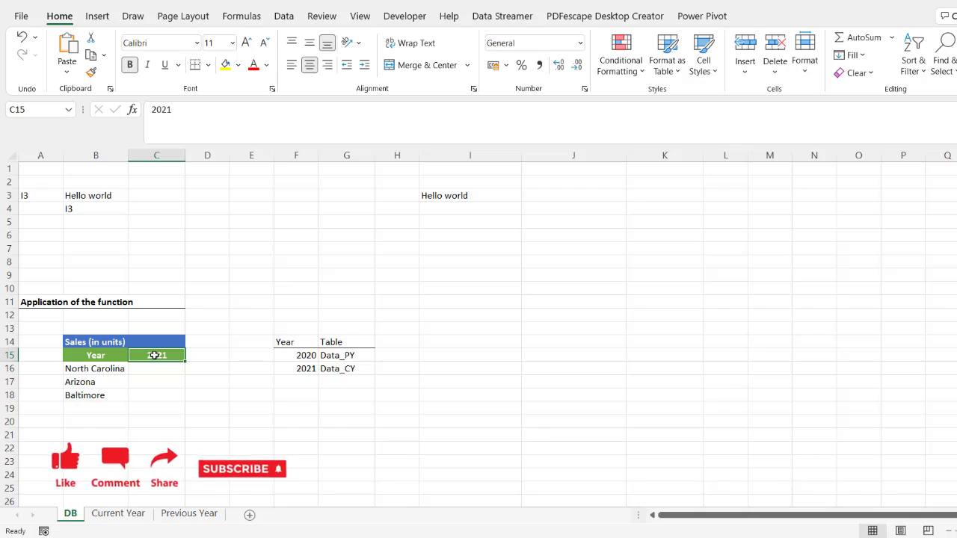
{"action": "left_click", "coordinate": [284, 16]}
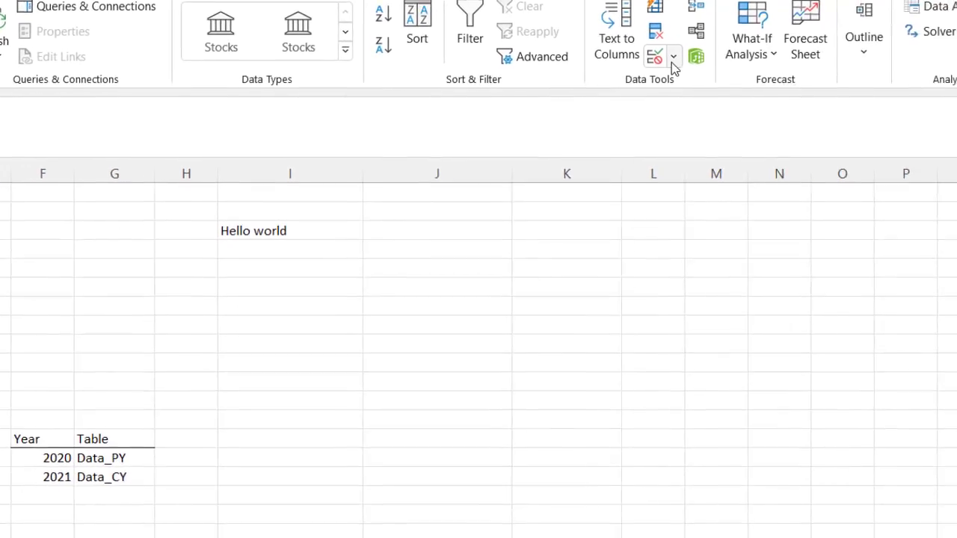
{"action": "left_click", "coordinate": [673, 56]}
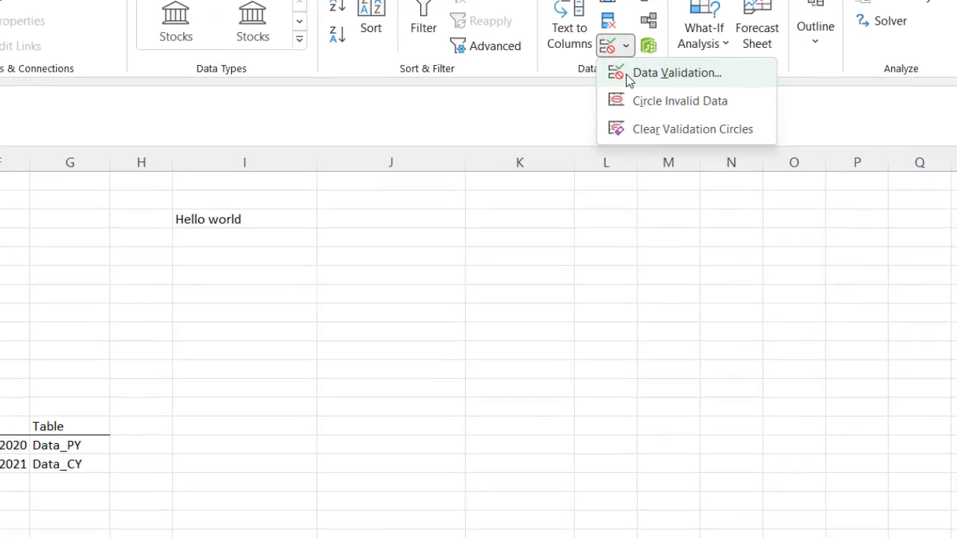
{"action": "left_click", "coordinate": [676, 90]}
{"action": "left_click", "coordinate": [355, 183]}
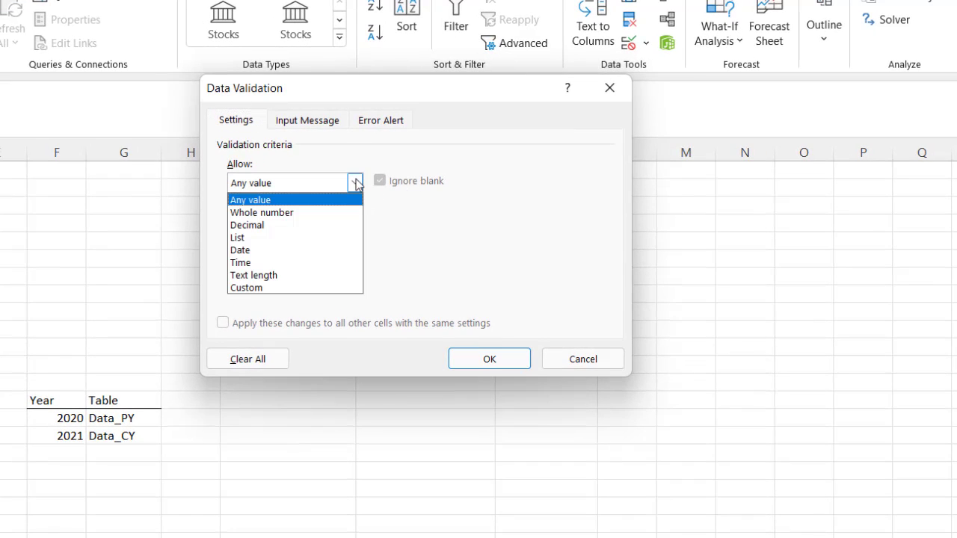
{"action": "left_click", "coordinate": [246, 238]}
{"action": "left_click", "coordinate": [249, 259]}
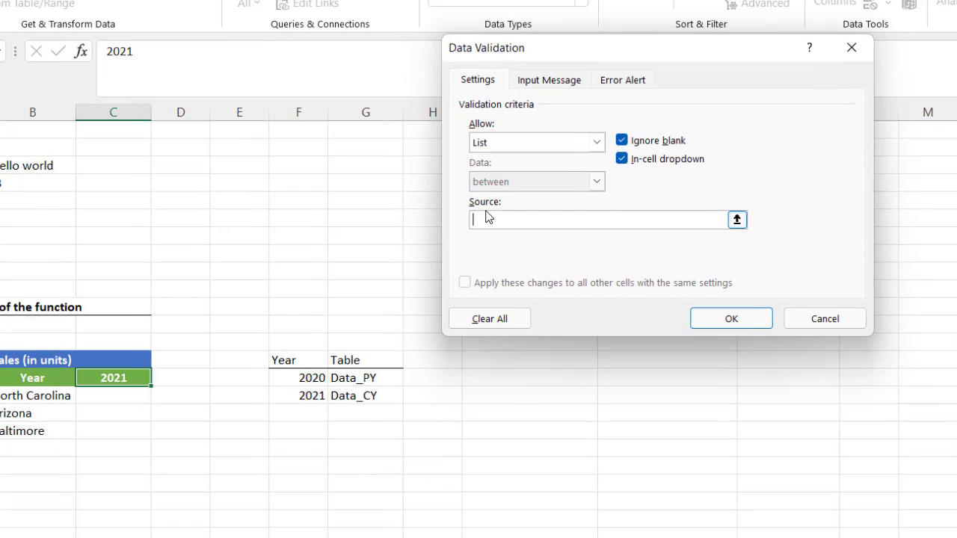
{"action": "left_click_drag", "start_coordinate": [296, 380], "coordinate": [295, 395]}
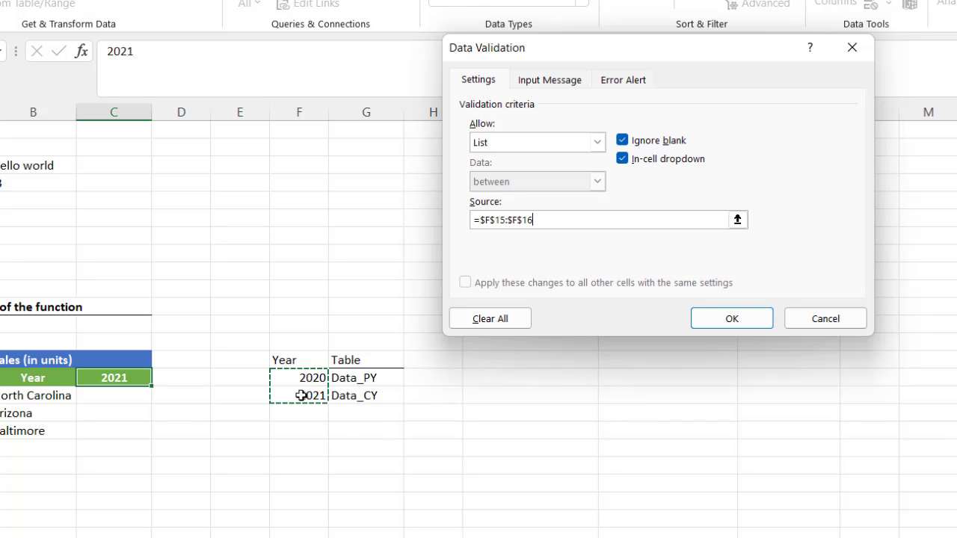
{"action": "left_click", "coordinate": [722, 318]}
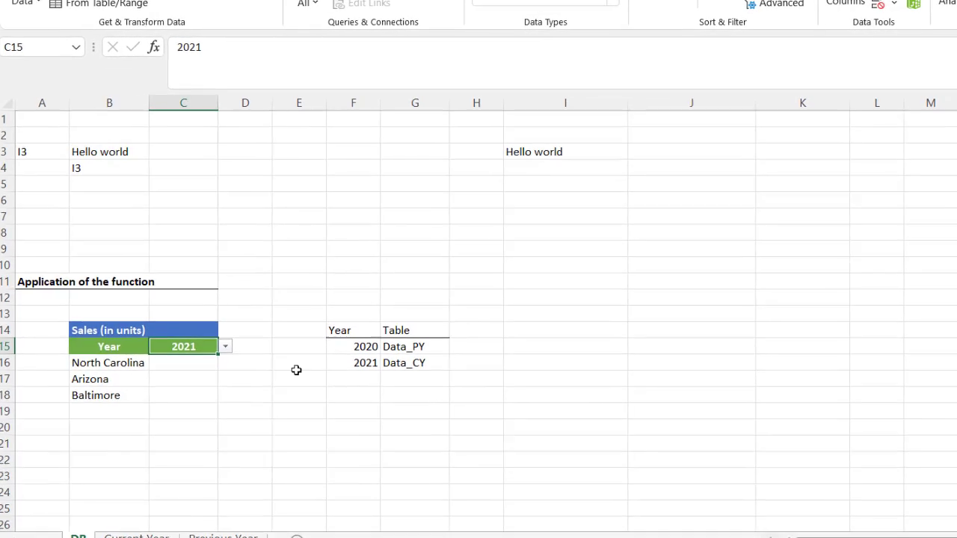
Test C15's dropdown by picking 2020, then set it back to 2021.
{"action": "left_click", "coordinate": [159, 379]}
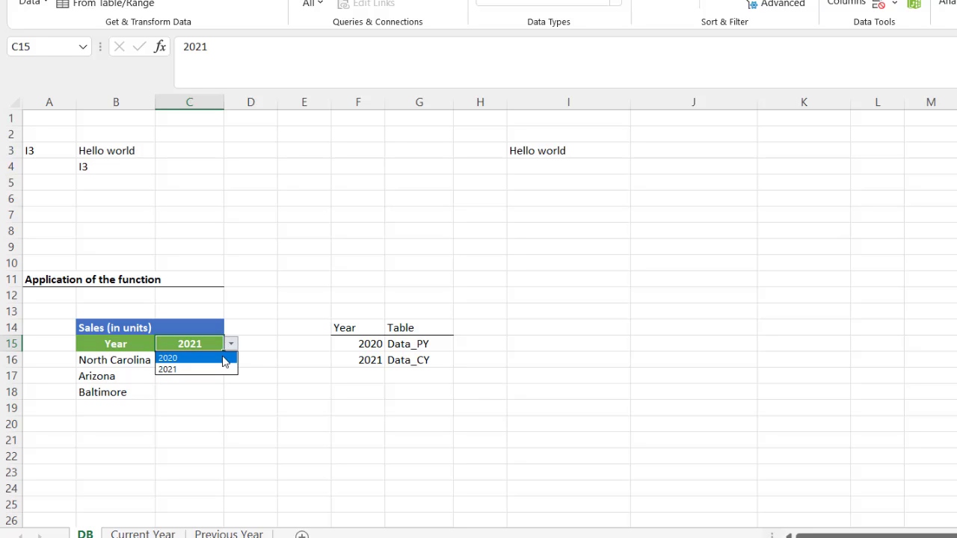
{"action": "left_click", "coordinate": [223, 362]}
{"action": "left_click", "coordinate": [231, 344]}
{"action": "left_click", "coordinate": [214, 370]}
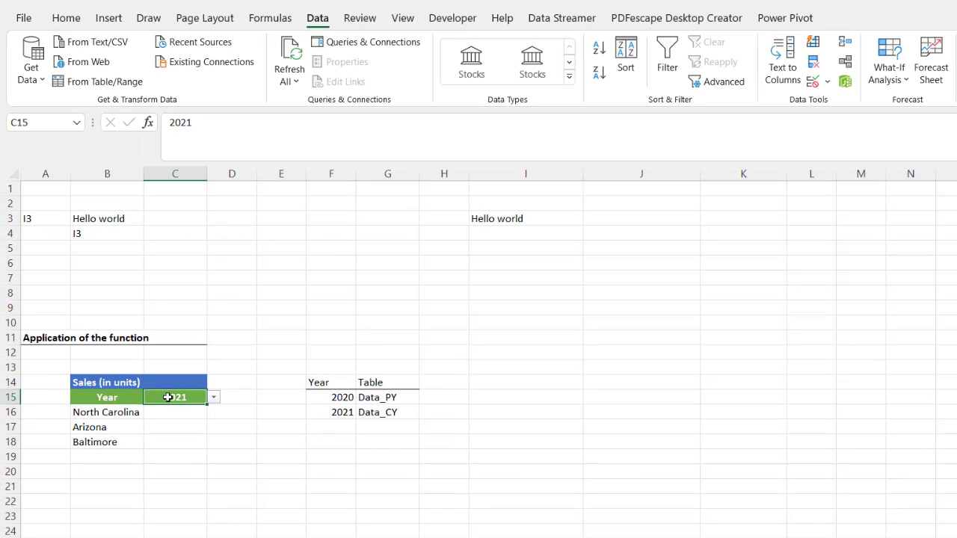
{"action": "left_click", "coordinate": [108, 416]}
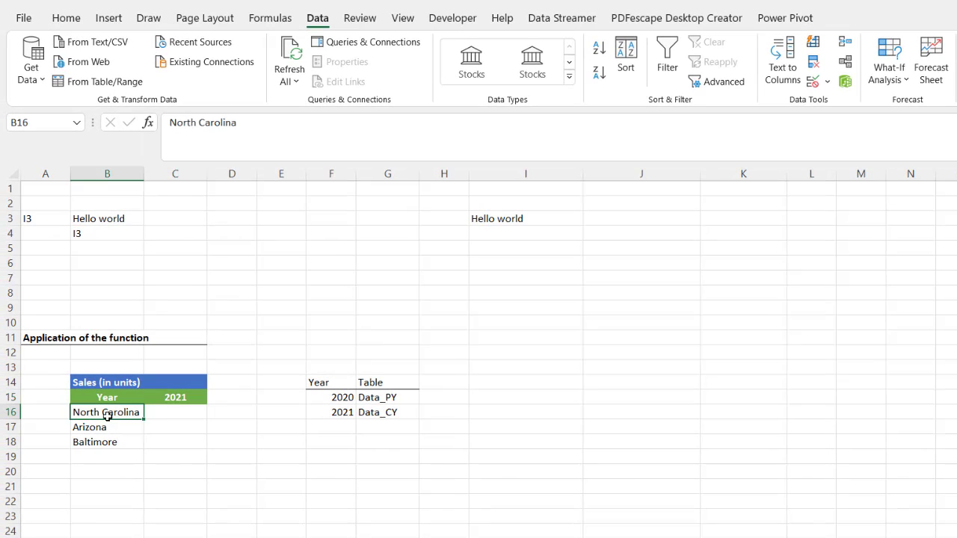
{"action": "left_click", "coordinate": [163, 398]}
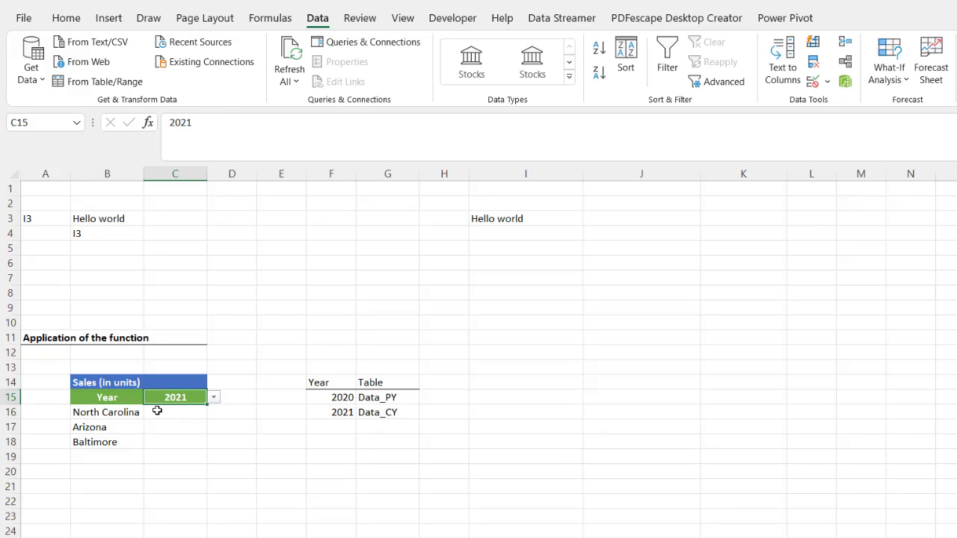
Start a SUMIFS in C16 using the Current Year Sales (in units) column as sum range.
{"action": "left_click", "coordinate": [157, 410]}
{"action": "type", "text": "=sum"}
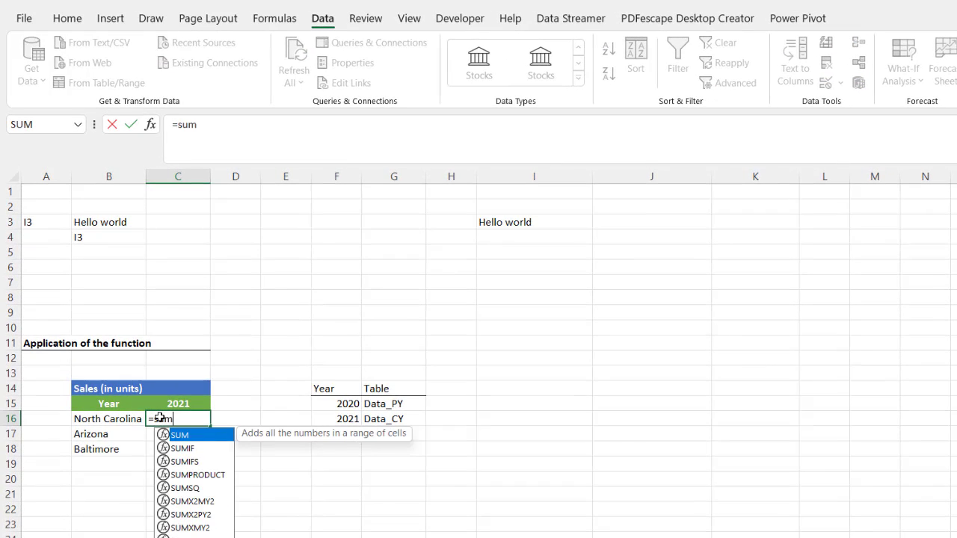
{"action": "key", "text": "Down"}
{"action": "key", "text": "Down"}
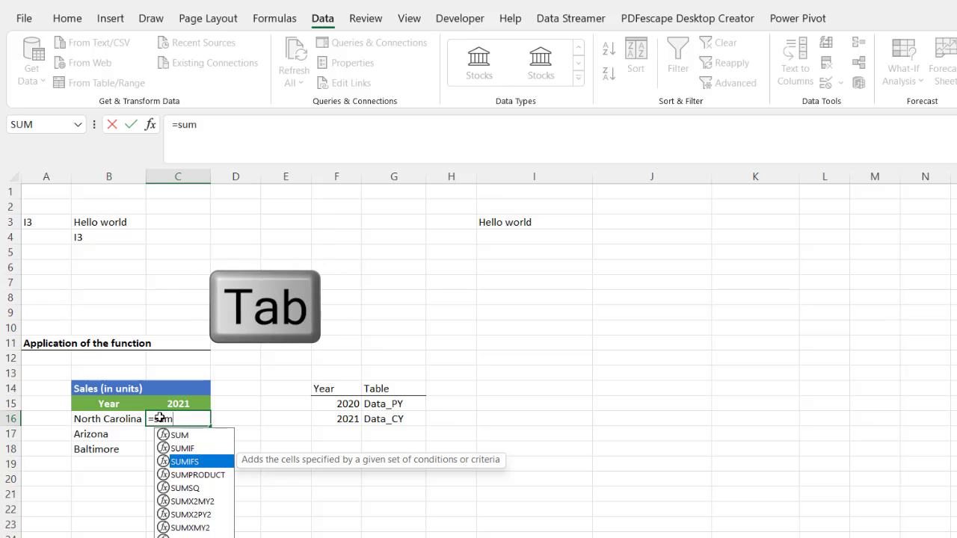
{"action": "key", "text": "Tab"}
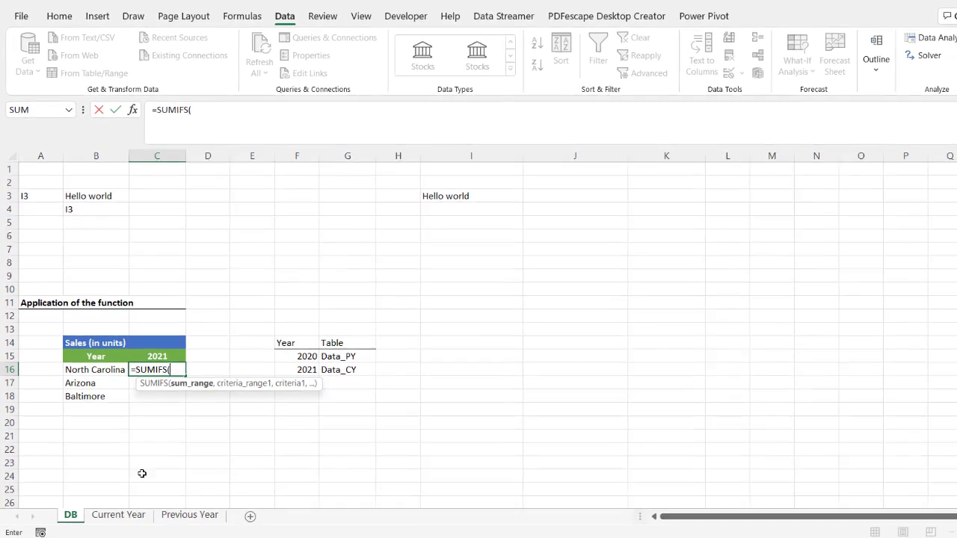
{"action": "left_click", "coordinate": [117, 514]}
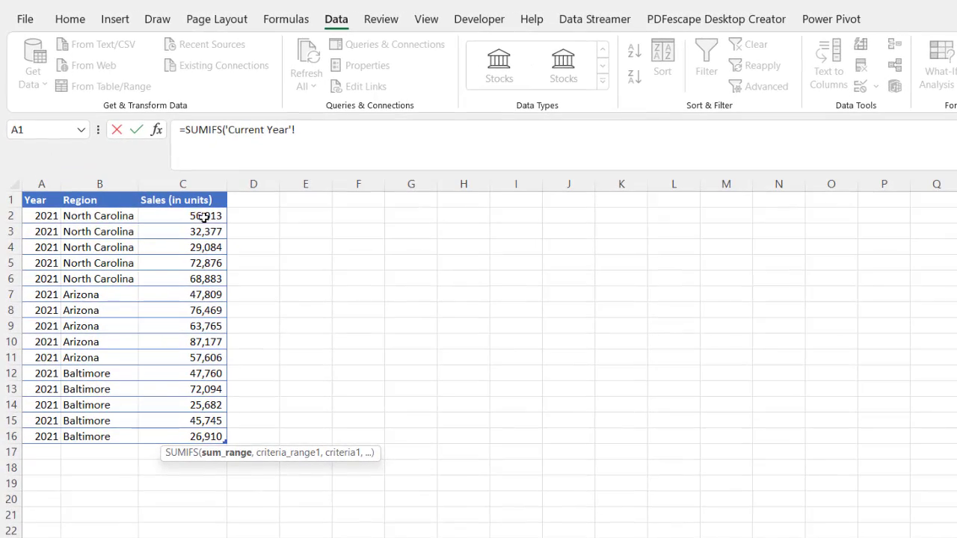
{"action": "left_click", "coordinate": [165, 184]}
{"action": "left_click_drag", "start_coordinate": [195, 218], "coordinate": [206, 437]}
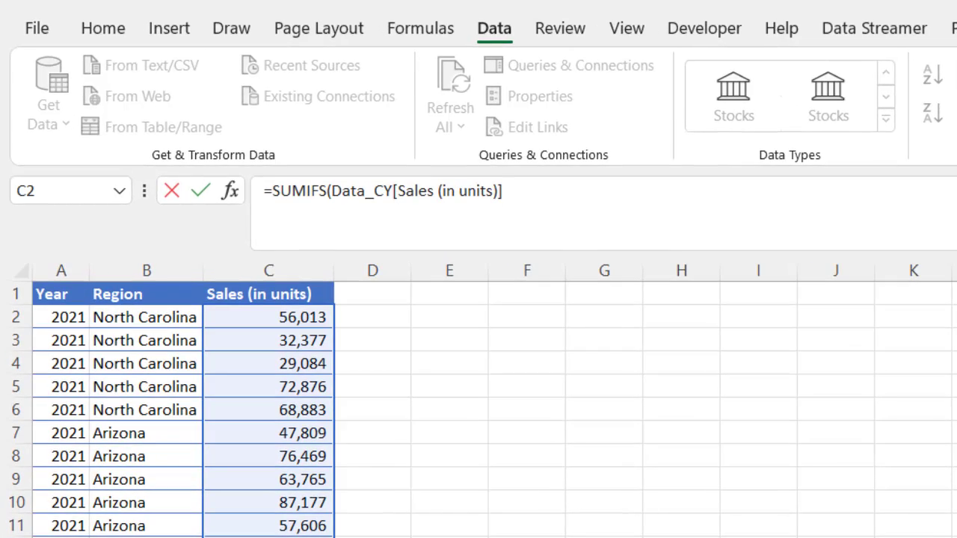
{"action": "type", "text": ","}
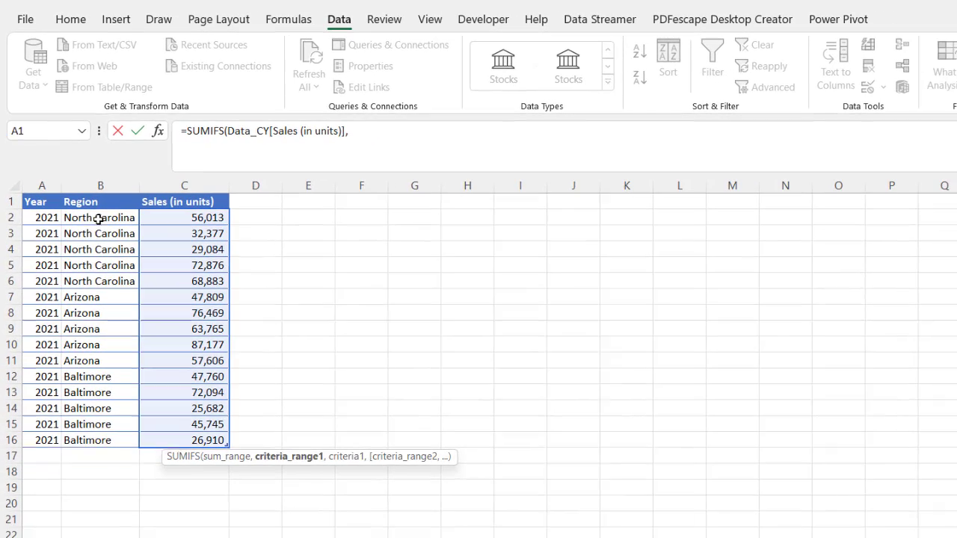
Add the Data_CY Region column as criteria range and DB!B16 as criterion, then commit.
{"action": "left_click_drag", "start_coordinate": [147, 317], "coordinate": [144, 537]}
{"action": "left_click_drag", "start_coordinate": [98, 423], "coordinate": [97, 437]}
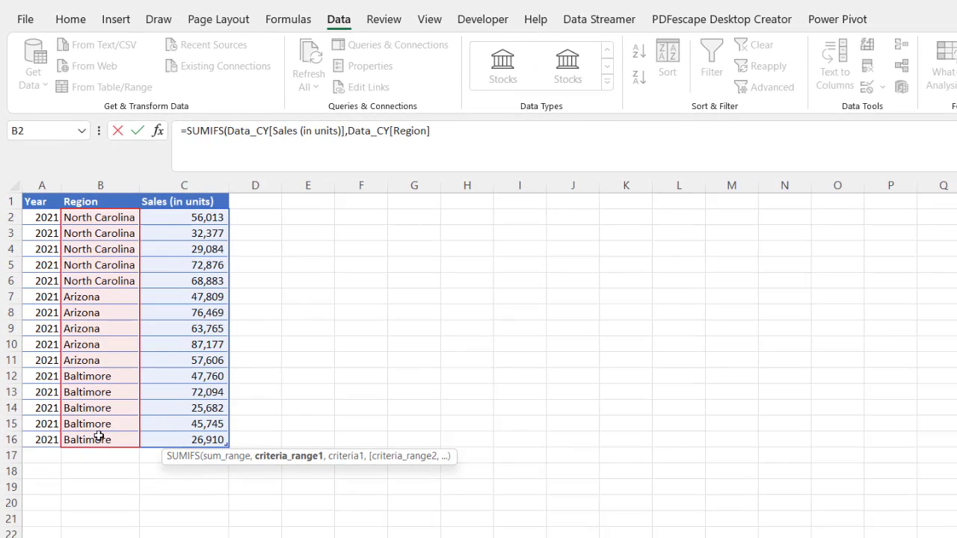
{"action": "type", "text": ","}
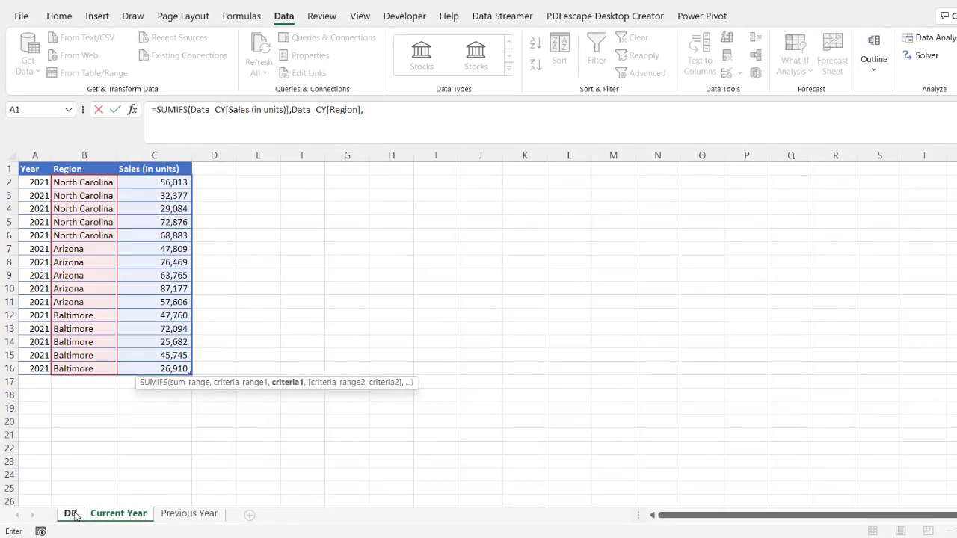
{"action": "left_click", "coordinate": [74, 516]}
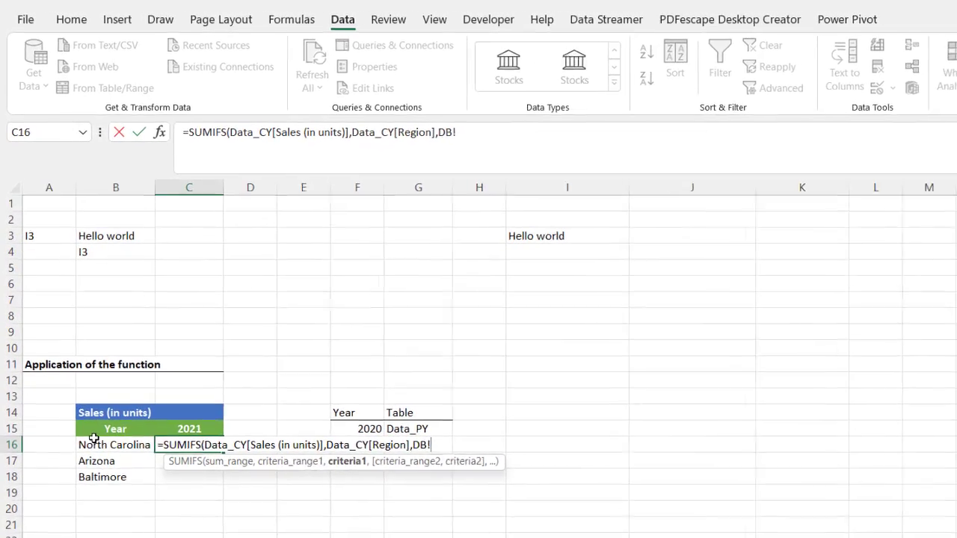
{"action": "left_click", "coordinate": [95, 445]}
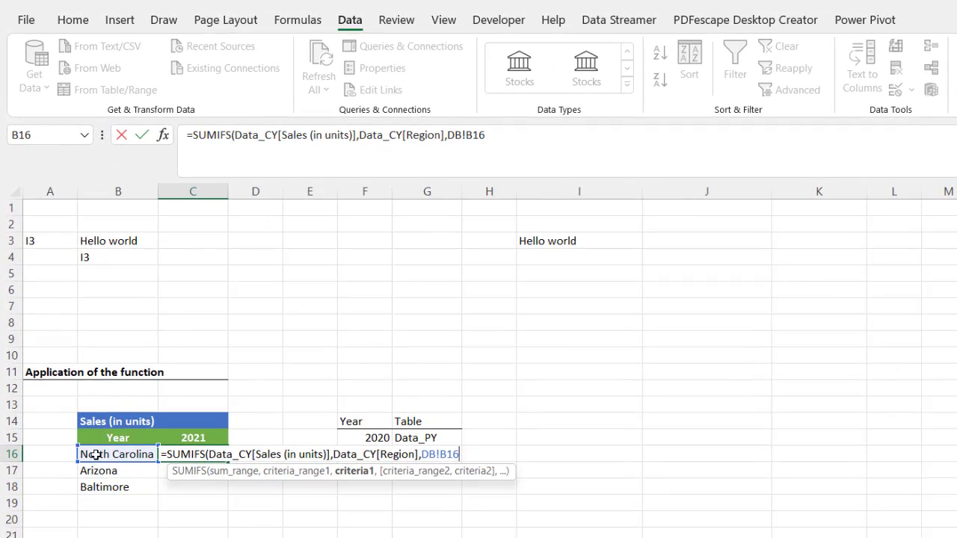
{"action": "type", "text": ")"}
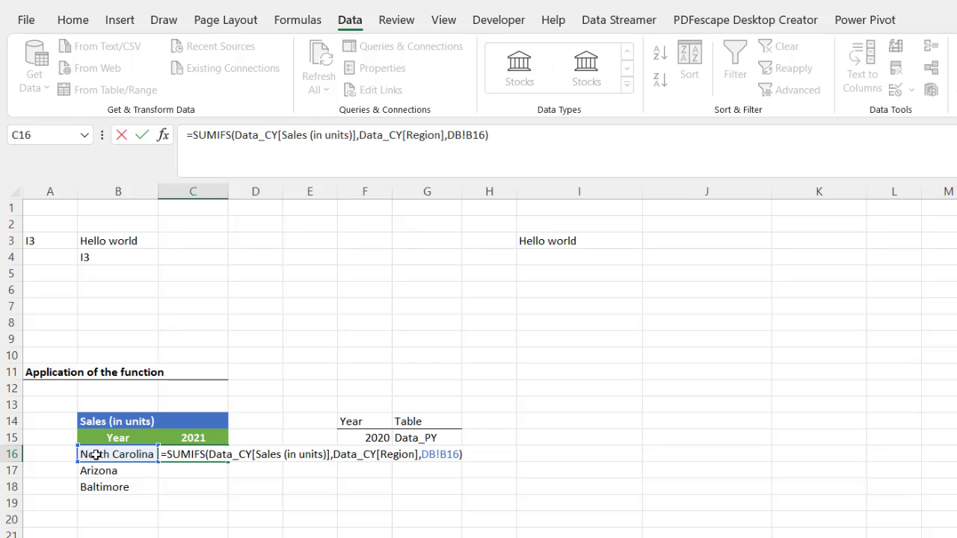
{"action": "key", "text": "Return"}
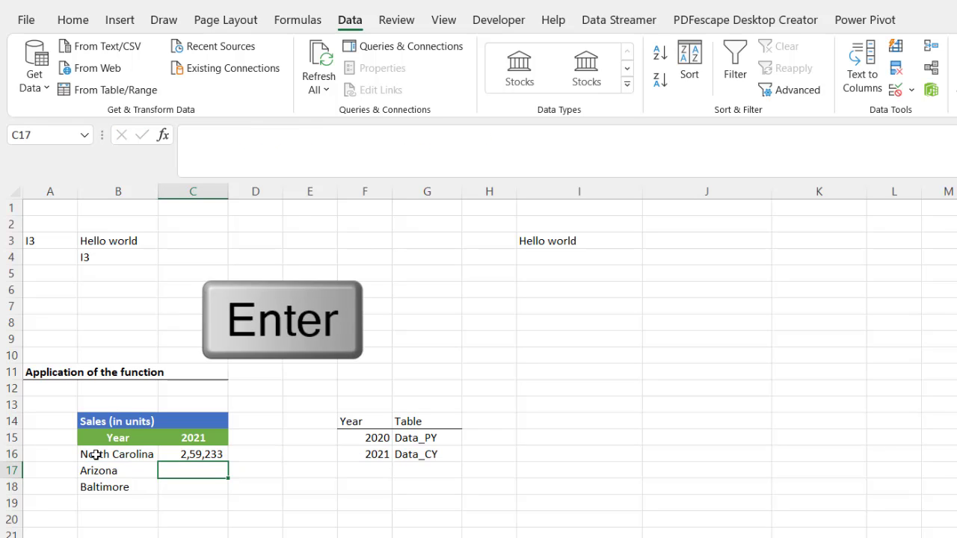
{"action": "left_click", "coordinate": [179, 454]}
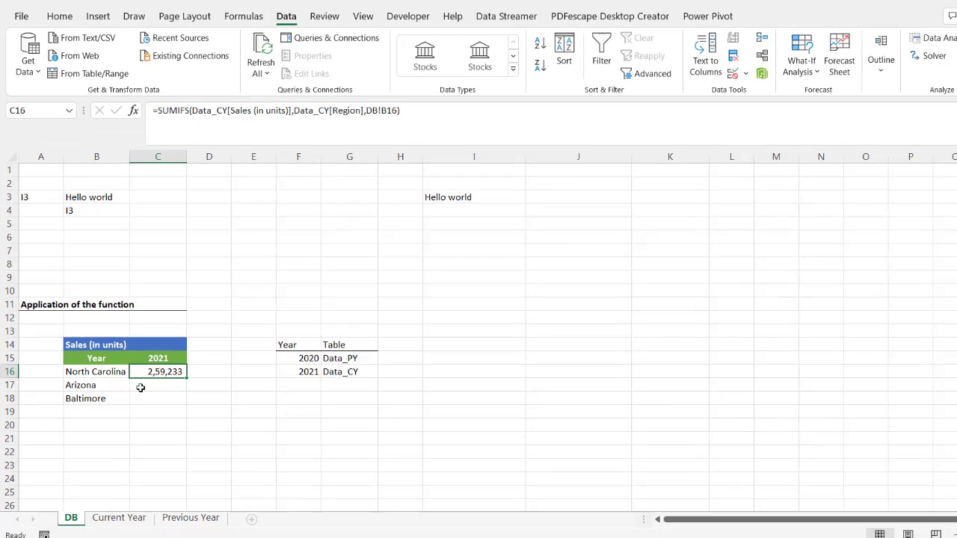
{"action": "left_click", "coordinate": [118, 513]}
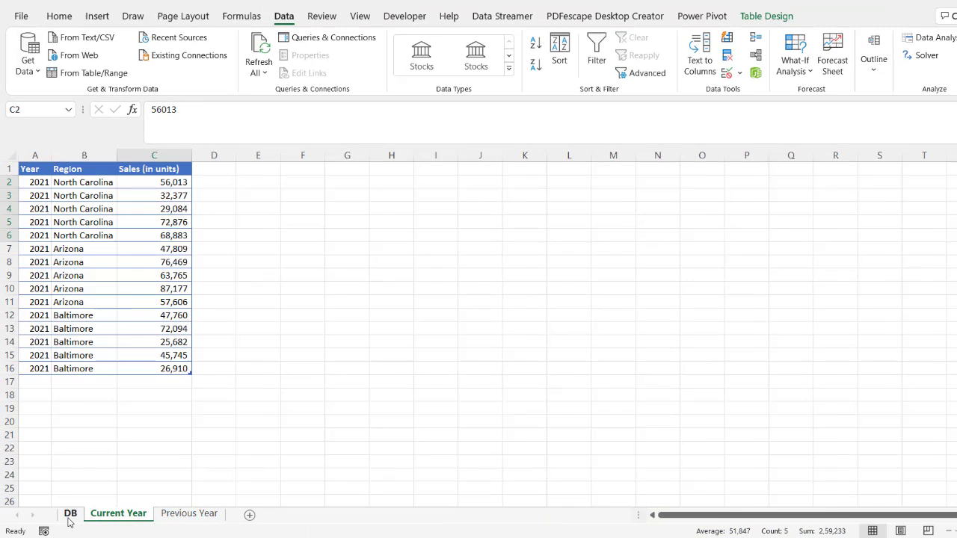
{"action": "left_click", "coordinate": [71, 513]}
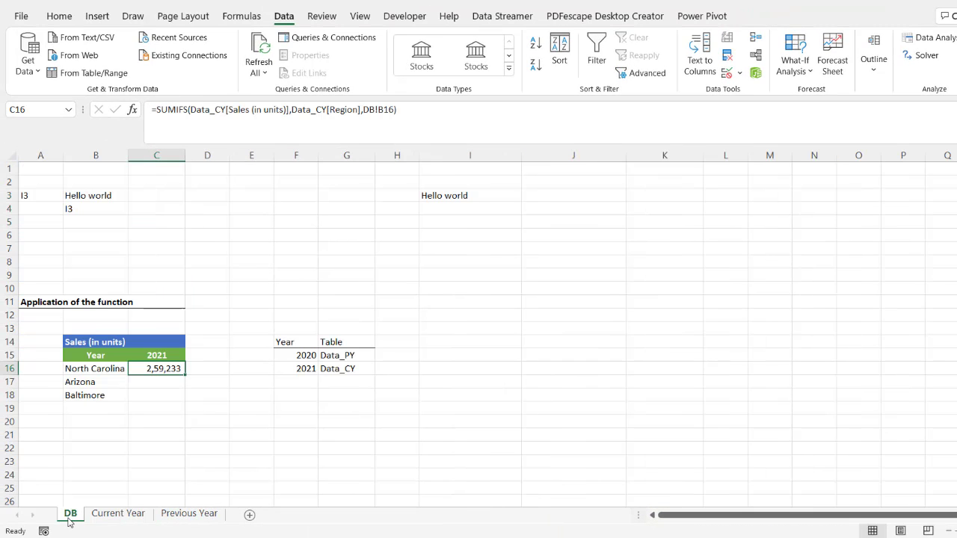
{"action": "left_click", "coordinate": [142, 356]}
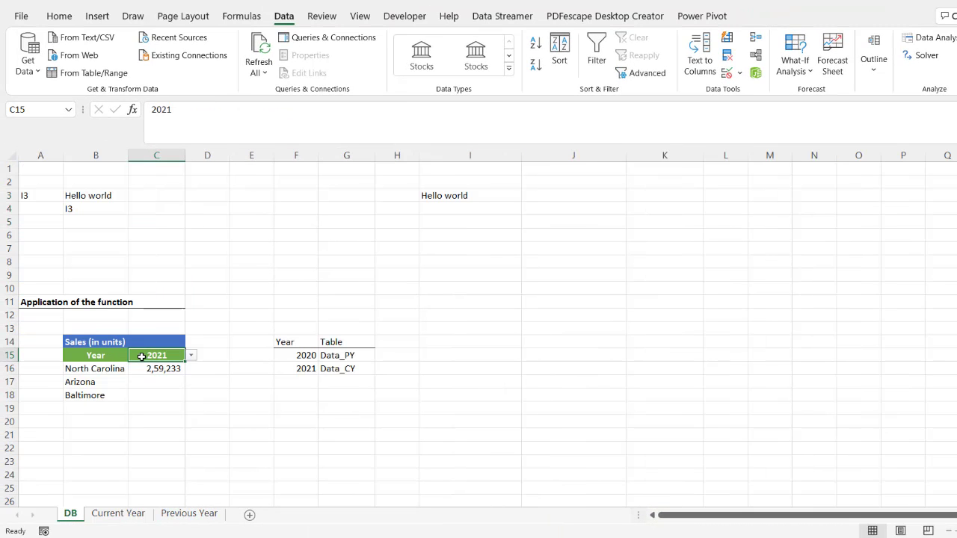
Change the year in C15 to 2020 and inspect C16, which still shows 2,59,233.
{"action": "left_click", "coordinate": [192, 356]}
{"action": "left_click", "coordinate": [185, 367]}
{"action": "left_click", "coordinate": [164, 371]}
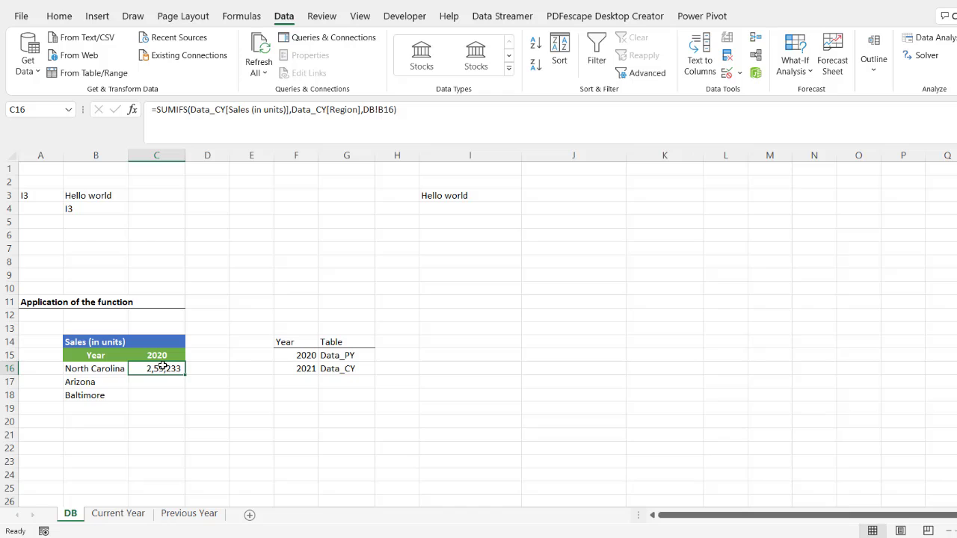
{"action": "left_click", "coordinate": [119, 516]}
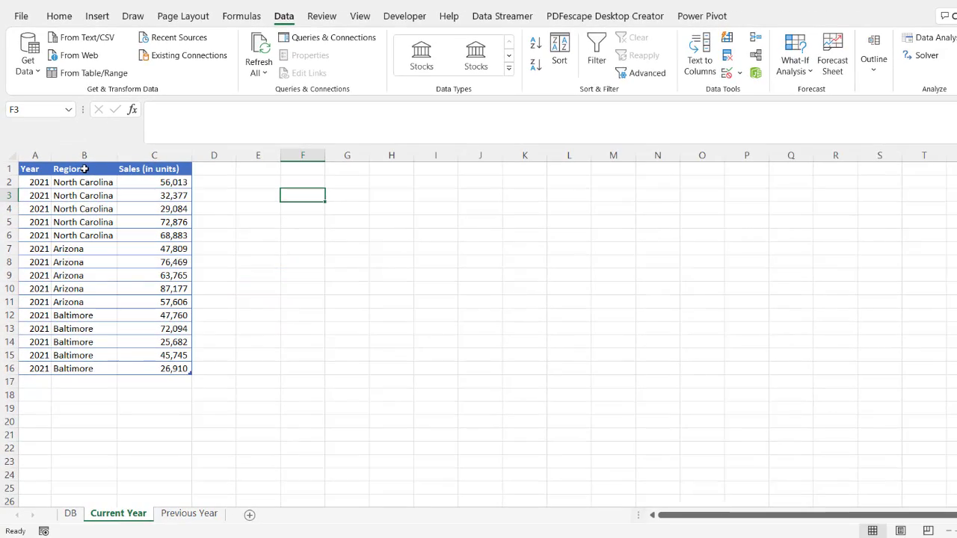
{"action": "left_click", "coordinate": [71, 515]}
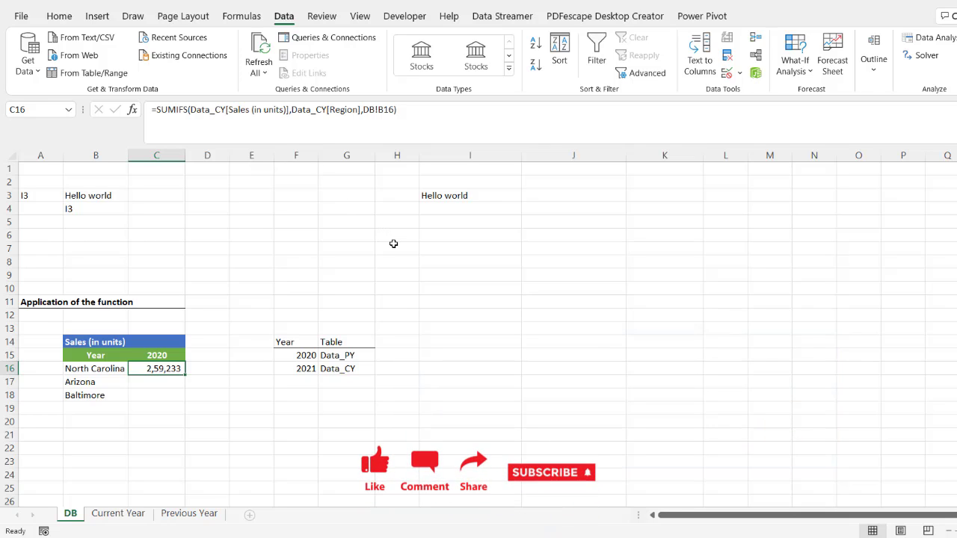
{"action": "left_click", "coordinate": [301, 355]}
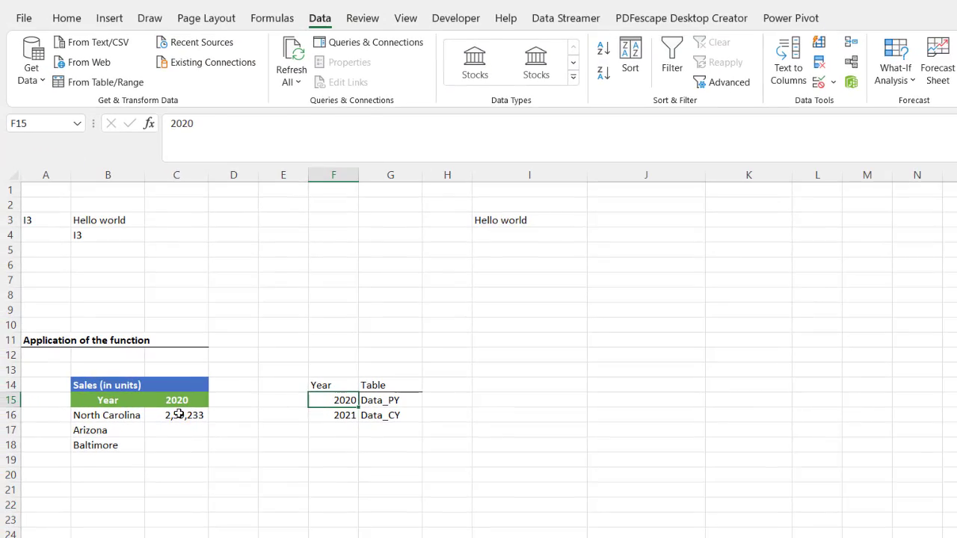
{"action": "left_click", "coordinate": [121, 419]}
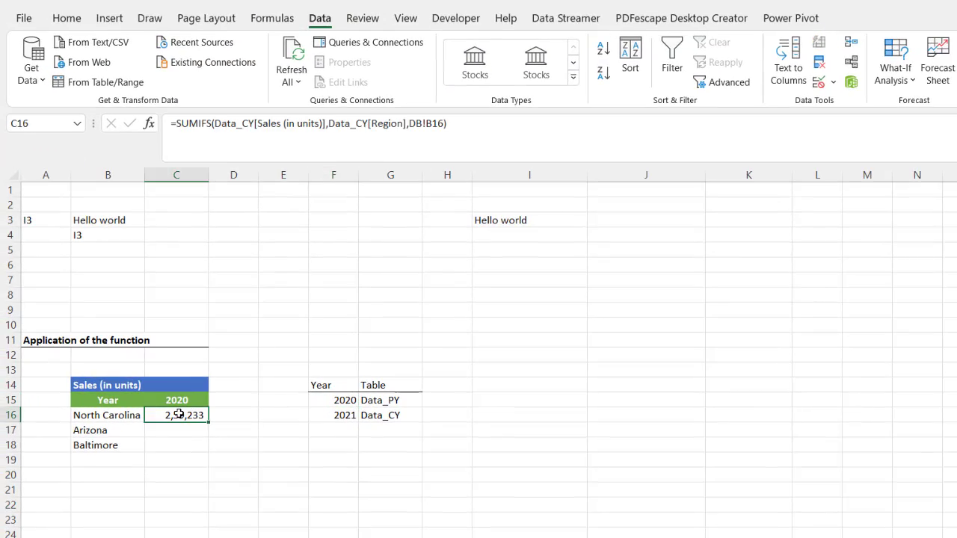
Replace C16's formula with a new =SUMIFS(INDIRECT(VLOOKUP( opening.
{"action": "key", "text": "F2"}
{"action": "key", "text": "shift+Home"}
{"action": "type", "text": "="}
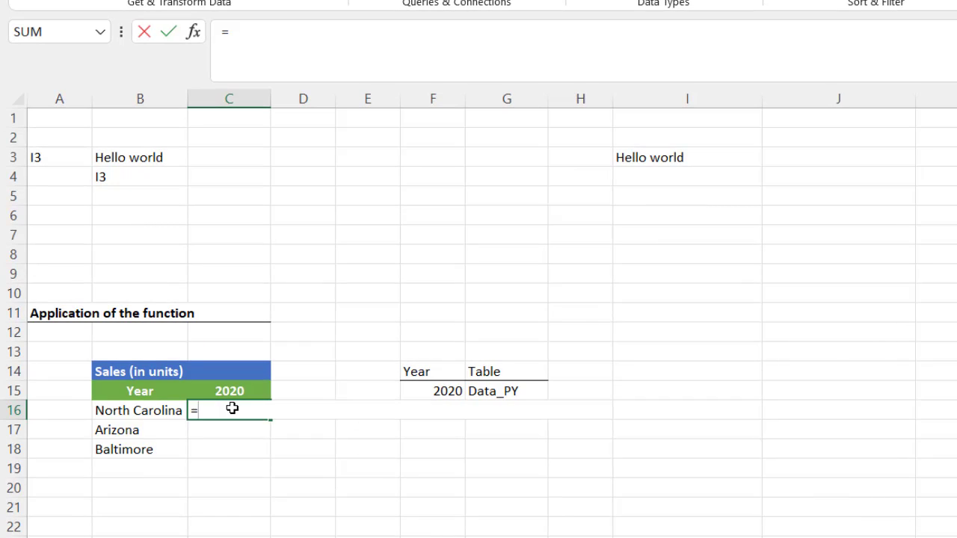
{"action": "type", "text": "sum"}
{"action": "key", "text": "Down"}
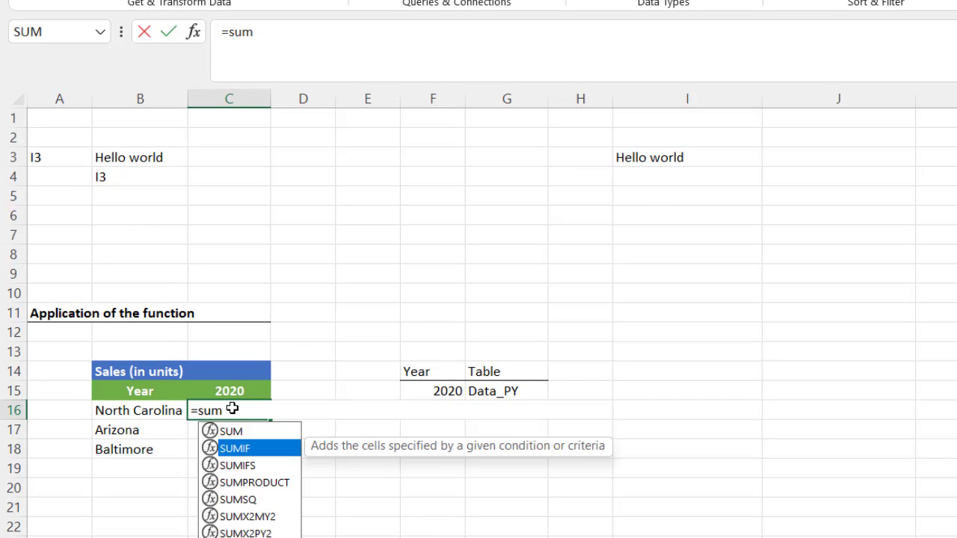
{"action": "key", "text": "Down"}
{"action": "key", "text": "Tab"}
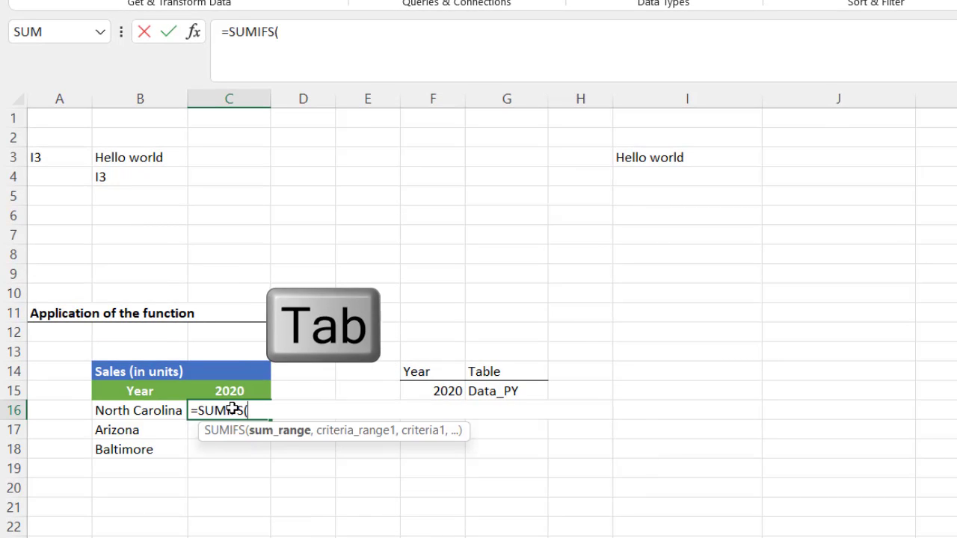
{"action": "type", "text": "in"}
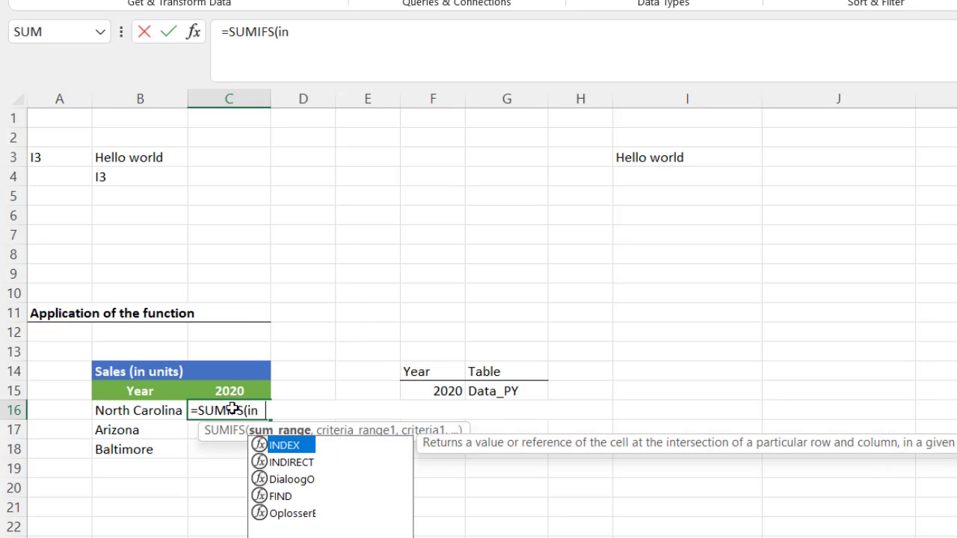
{"action": "type", "text": "d"}
{"action": "key", "text": "Down"}
{"action": "key", "text": "Tab"}
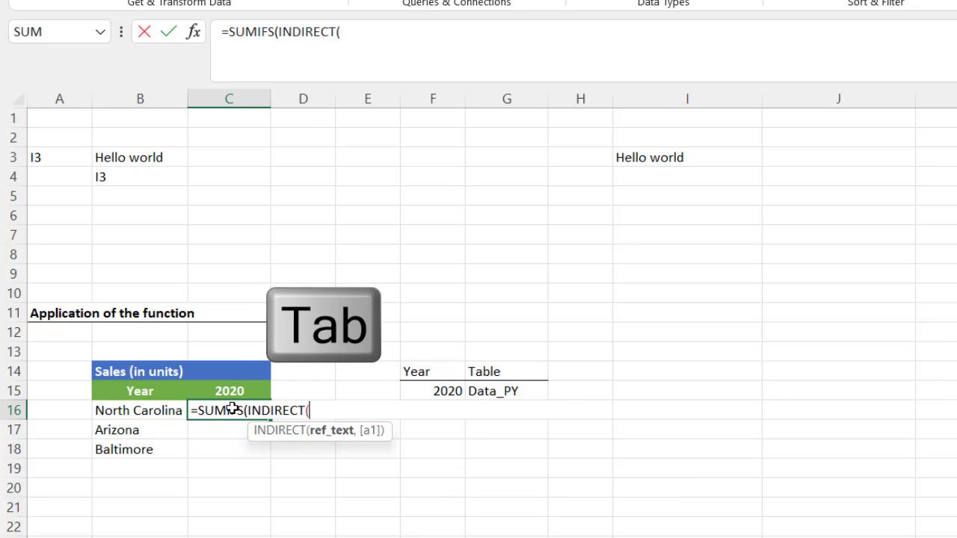
{"action": "type", "text": "v"}
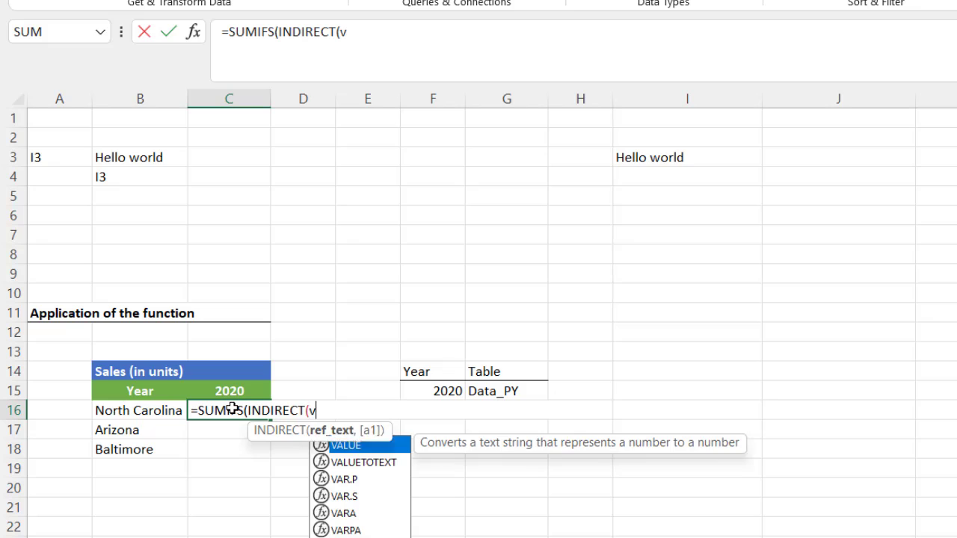
{"action": "type", "text": "l"}
{"action": "key", "text": "Tab"}
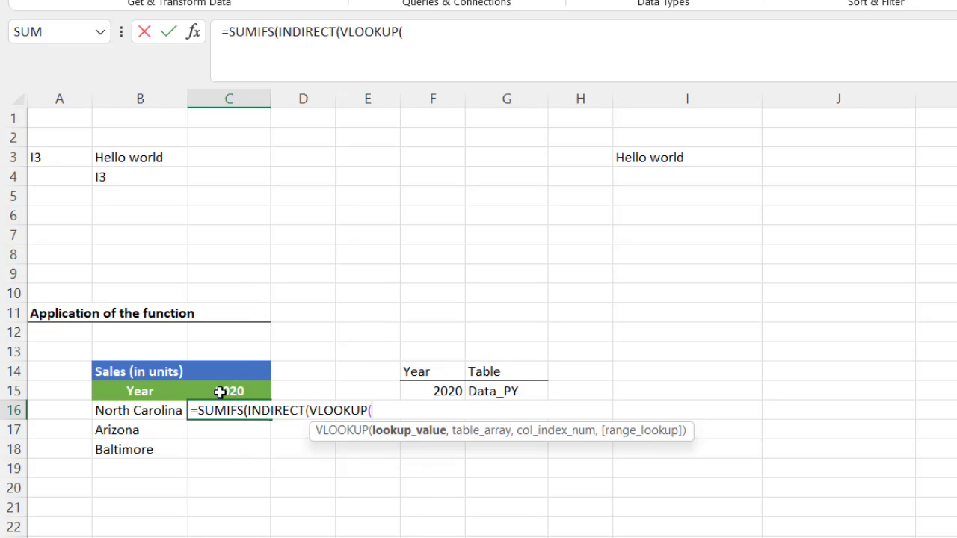
Fill the VLOOKUP with C15, F15:G16, column 2 and FALSE, then append &.
{"action": "left_click", "coordinate": [218, 391]}
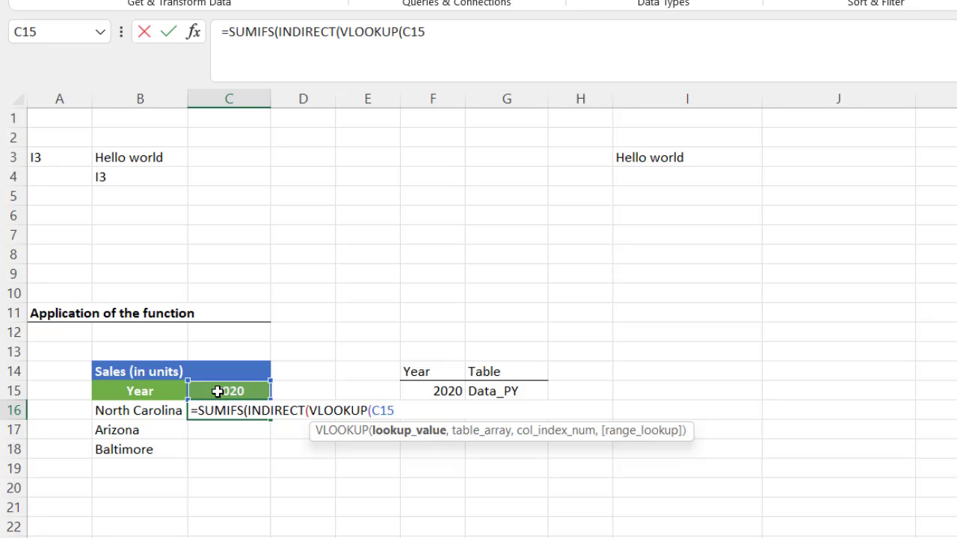
{"action": "type", "text": ","}
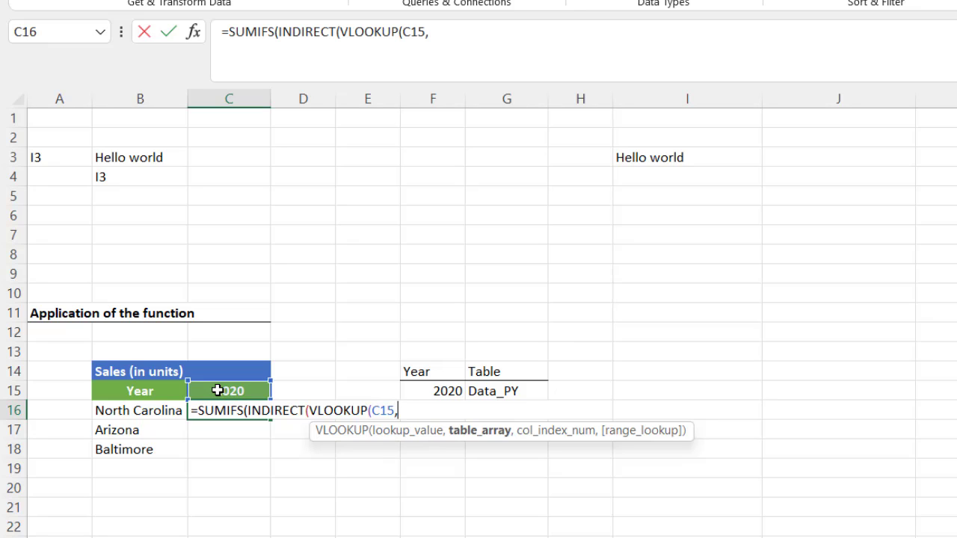
{"action": "left_click_drag", "start_coordinate": [435, 387], "coordinate": [492, 408]}
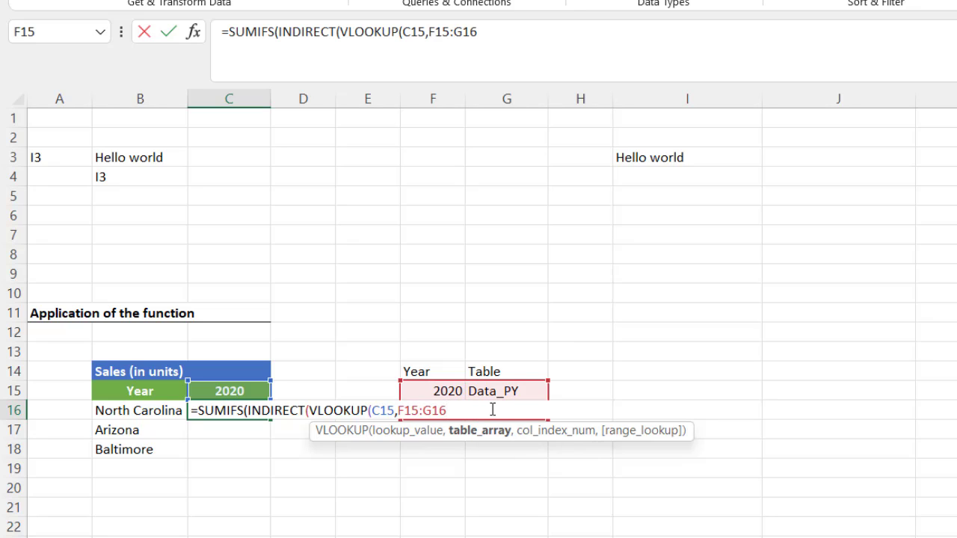
{"action": "type", "text": ",2"}
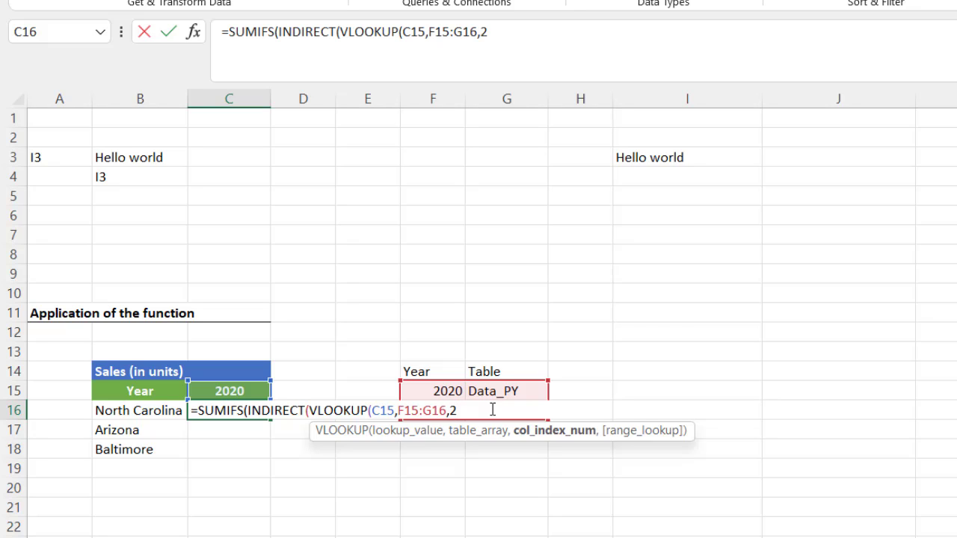
{"action": "type", "text": ","}
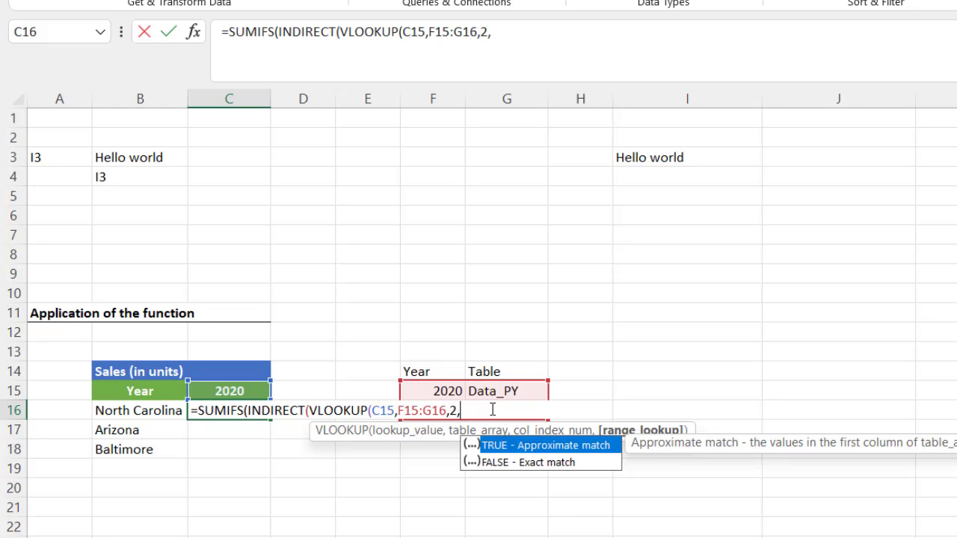
{"action": "key", "text": "Down"}
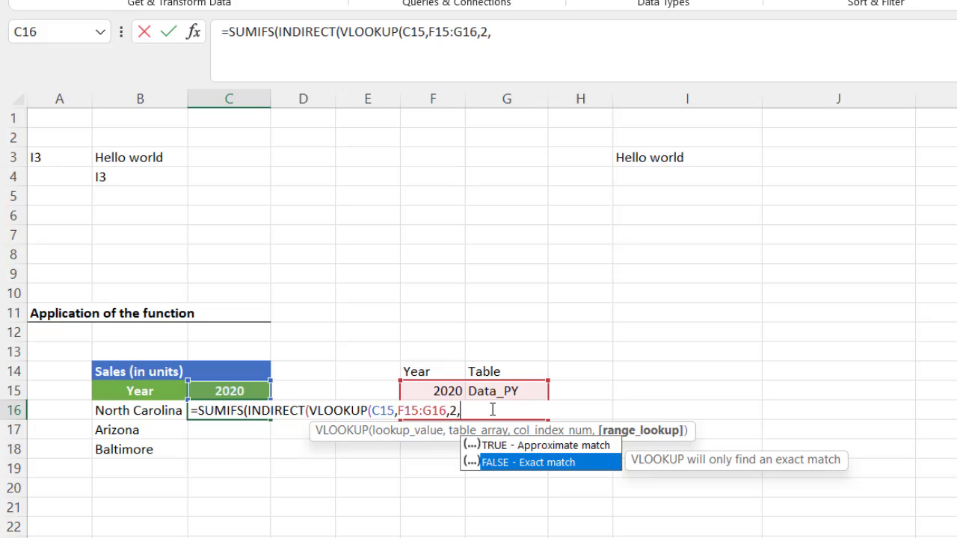
{"action": "key", "text": "Tab"}
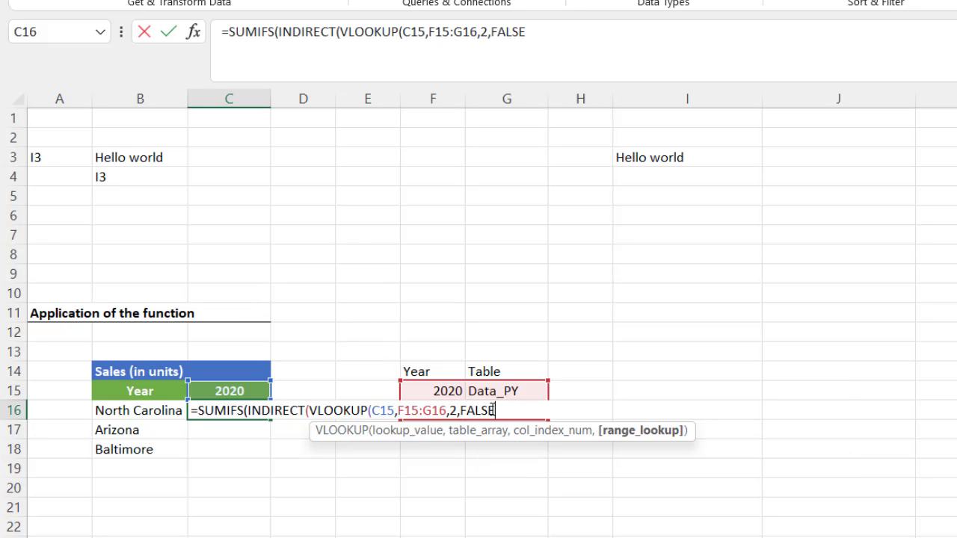
{"action": "type", "text": ")"}
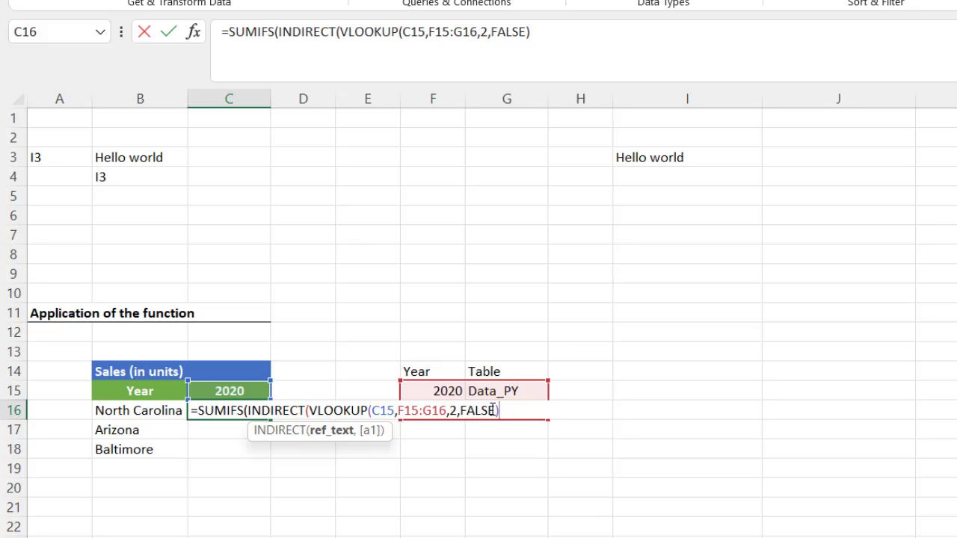
{"action": "type", "text": "&"}
Complete the sum range with "[Sales (in units)]" and begin a second INDIRECT.
{"action": "type", "text": "\"[Sales "}
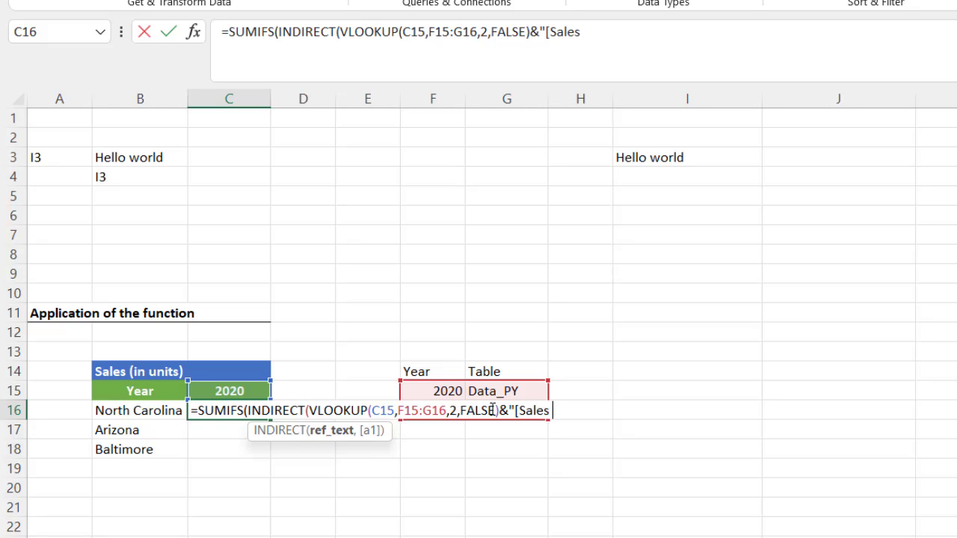
{"action": "type", "text": "(inuni"}
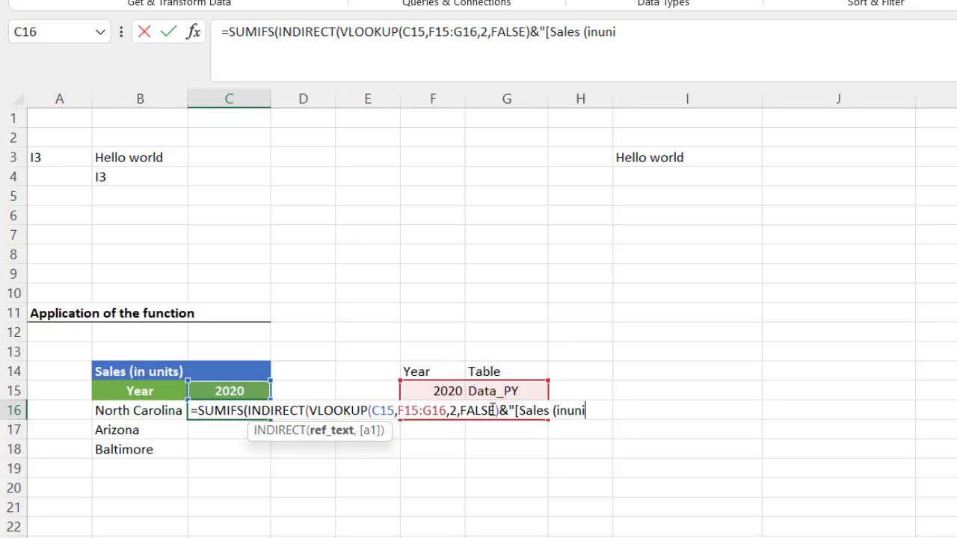
{"action": "key", "text": "BackSpace"}
{"action": "key", "text": "BackSpace"}
{"action": "key", "text": "BackSpace"}
{"action": "type", "text": "units)"}
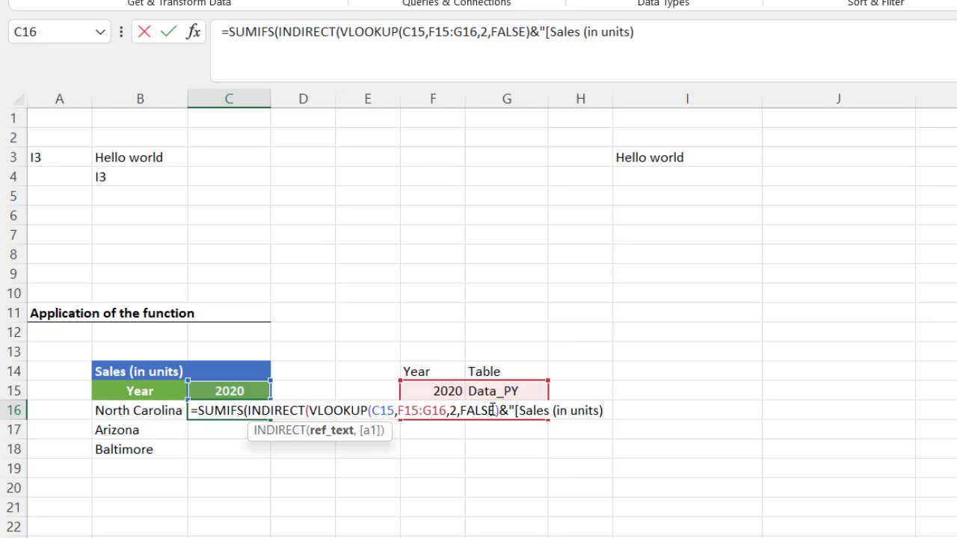
{"action": "type", "text": "]\""}
{"action": "type", "text": ")"}
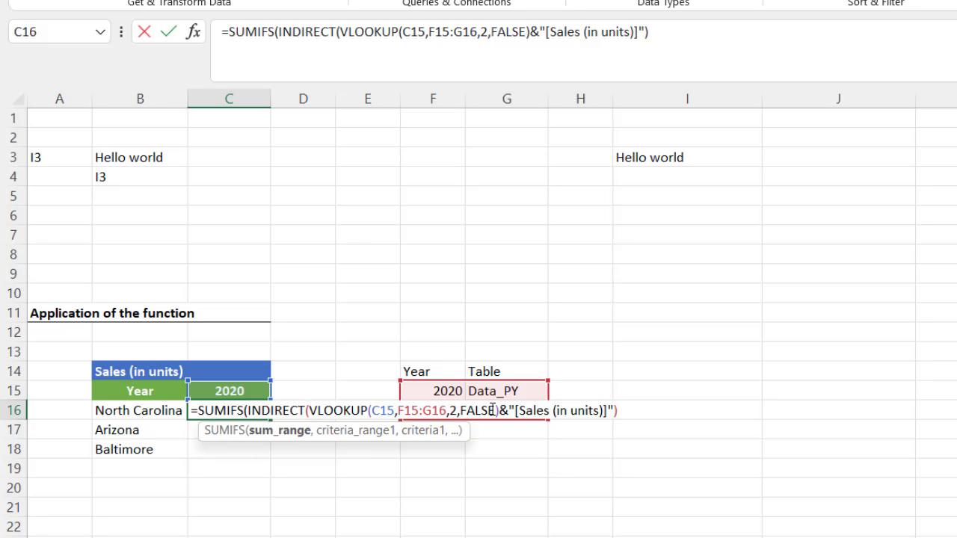
{"action": "type", "text": ","}
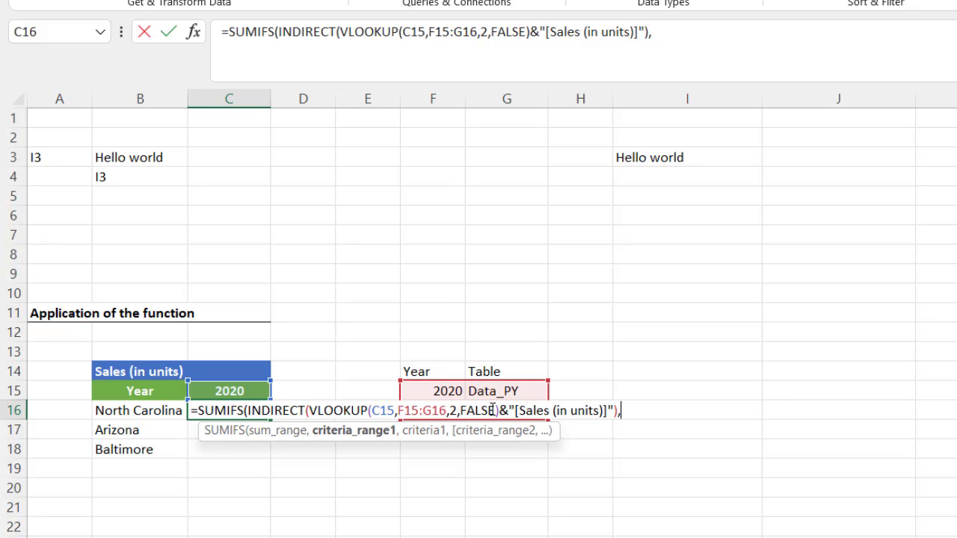
{"action": "type", "text": "ind"}
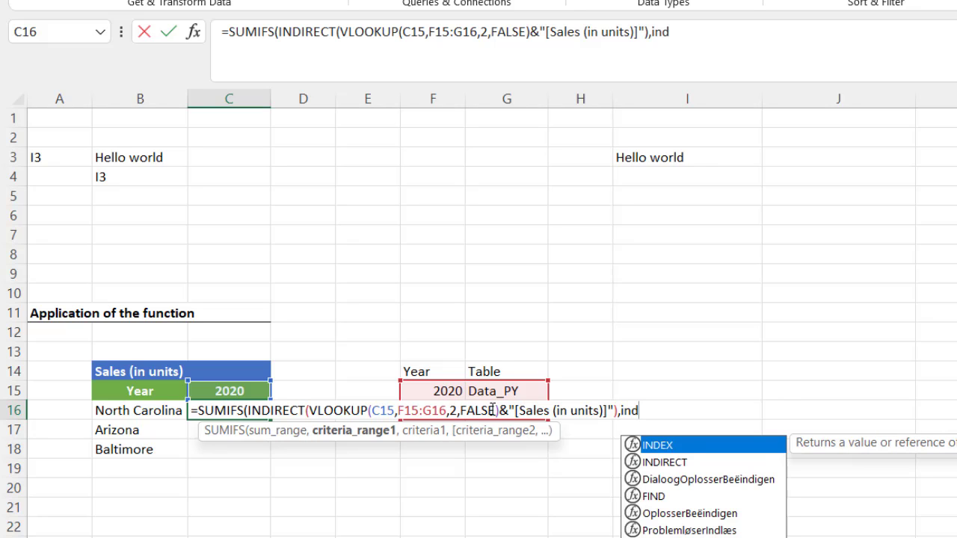
{"action": "key", "text": "Down"}
{"action": "key", "text": "Tab"}
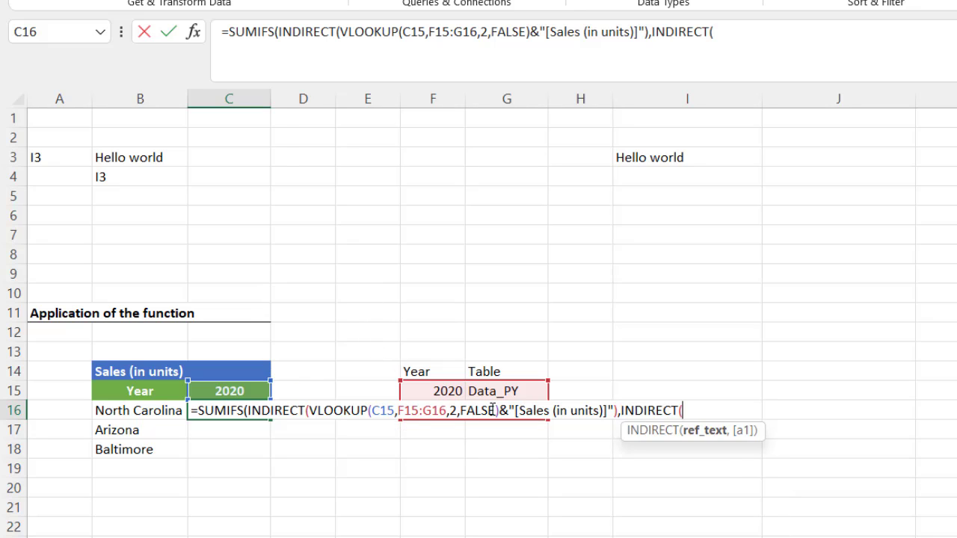
Build the criteria range as INDIRECT(VLOOKUP(C15,F15:G16,2,FALSE)&"[Region]") followed by a comma.
{"action": "type", "text": "vl"}
{"action": "key", "text": "Tab"}
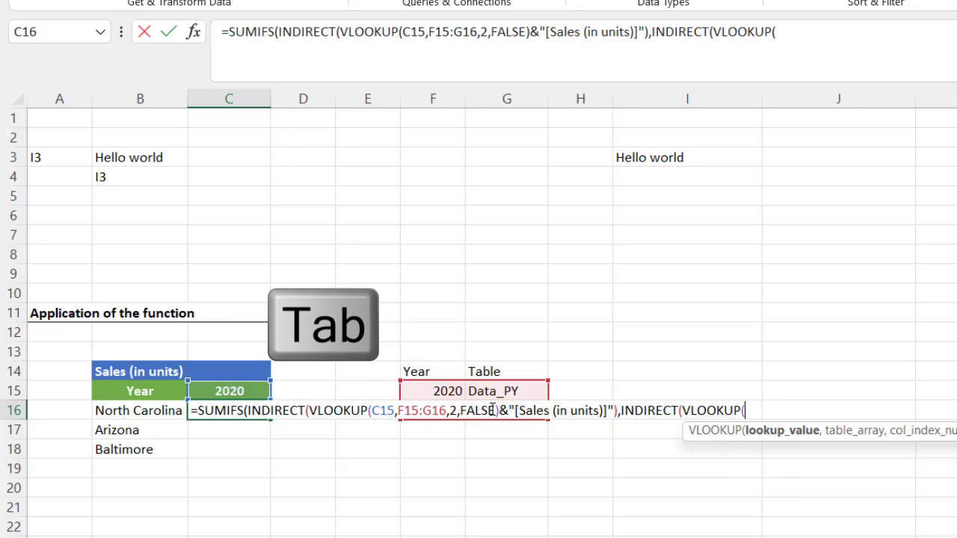
{"action": "left_click", "coordinate": [215, 391]}
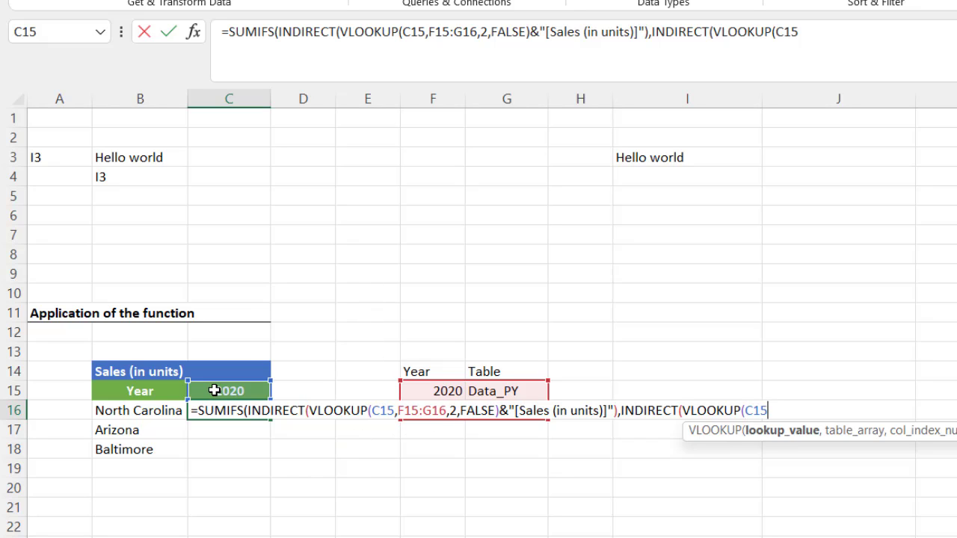
{"action": "type", "text": ","}
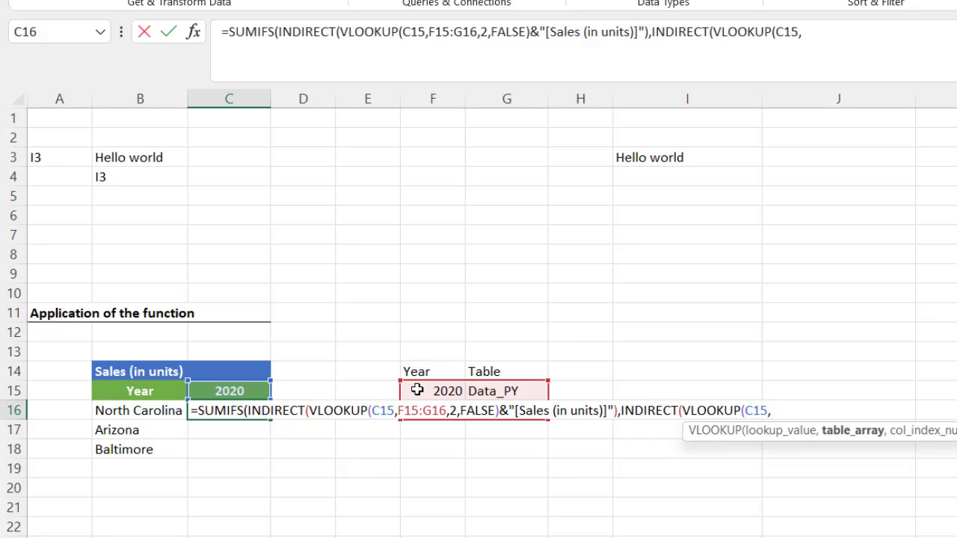
{"action": "left_click_drag", "start_coordinate": [416, 389], "coordinate": [483, 410]}
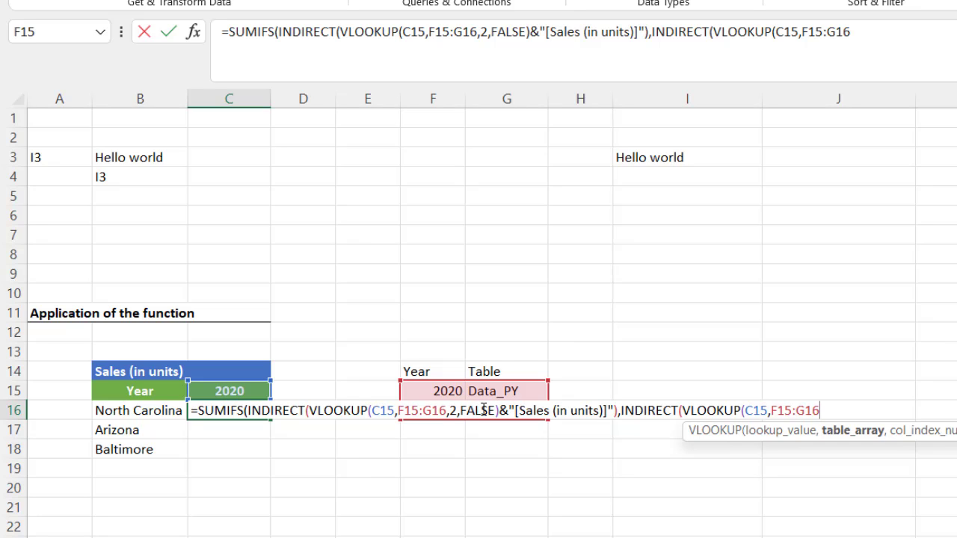
{"action": "type", "text": ",2"}
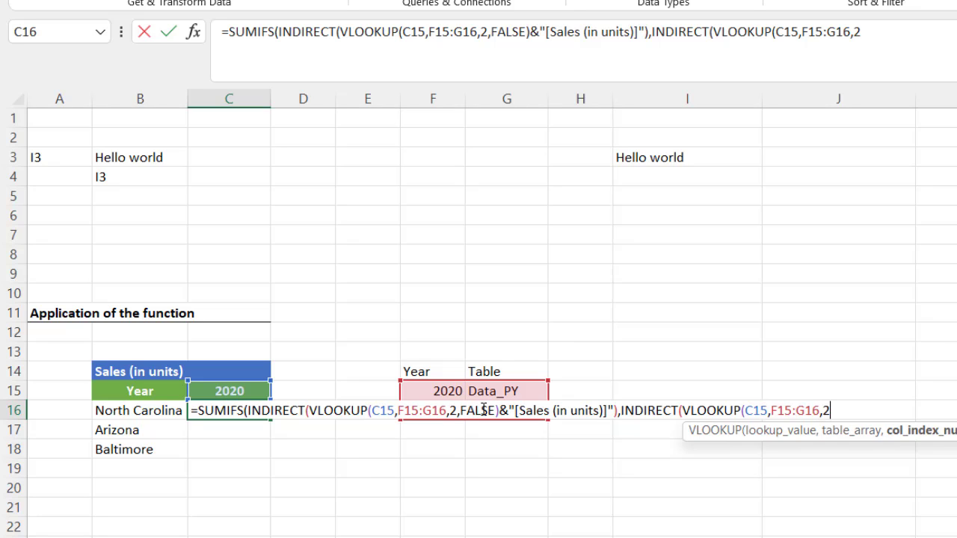
{"action": "type", "text": ","}
{"action": "key", "text": "Down"}
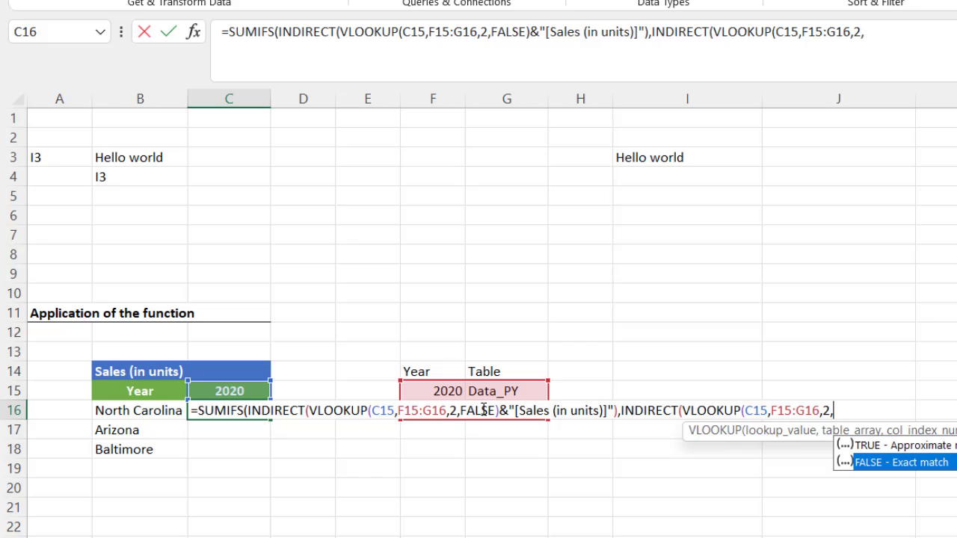
{"action": "key", "text": "Tab"}
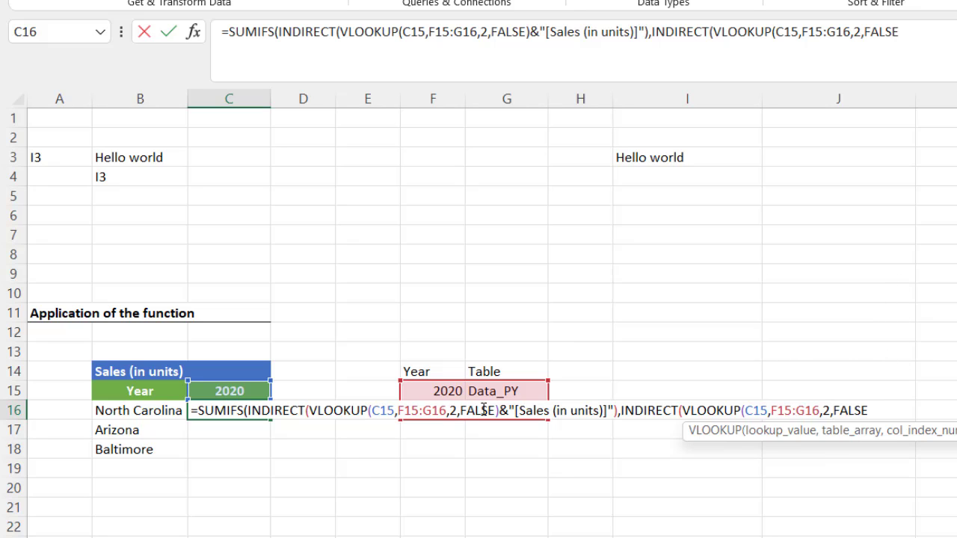
{"action": "type", "text": ")"}
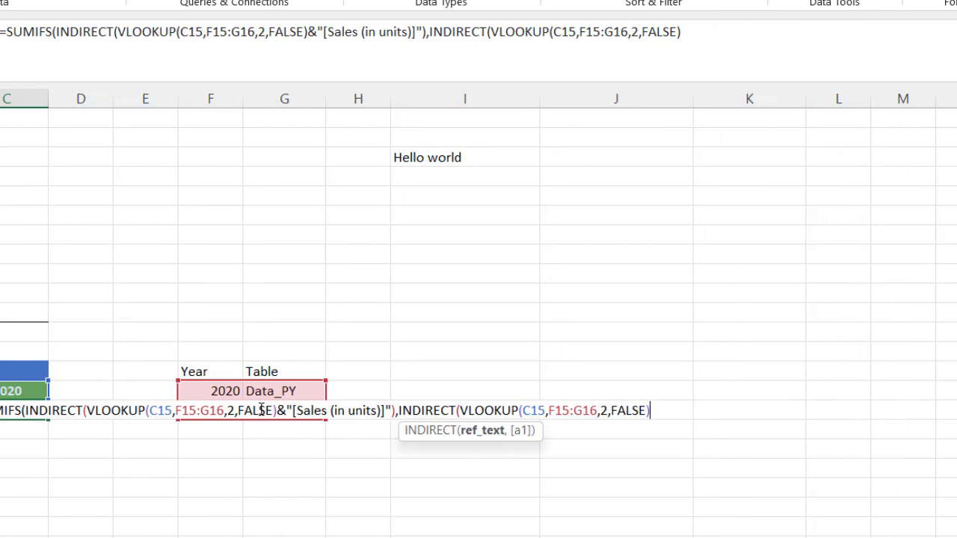
{"action": "type", "text": "&\"["}
{"action": "type", "text": "Region]\""}
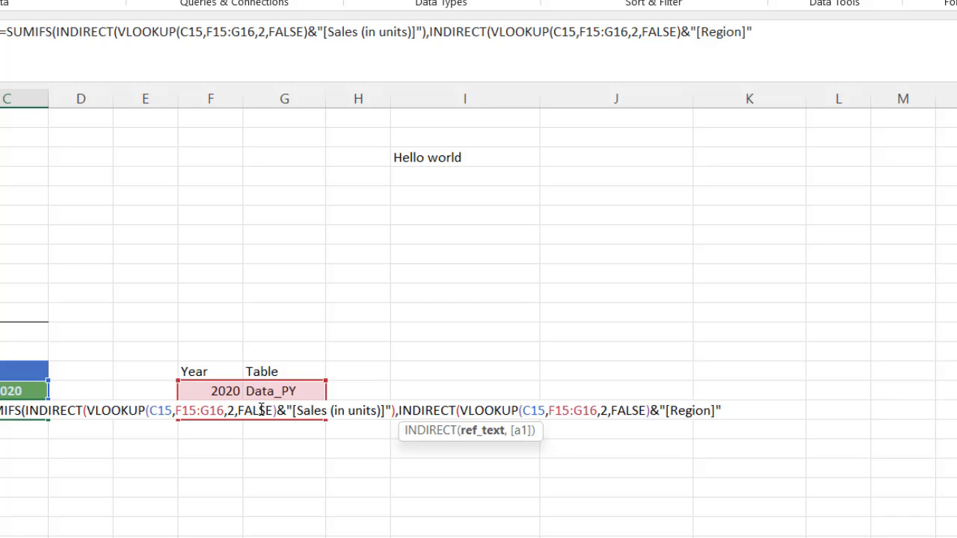
{"action": "type", "text": ")"}
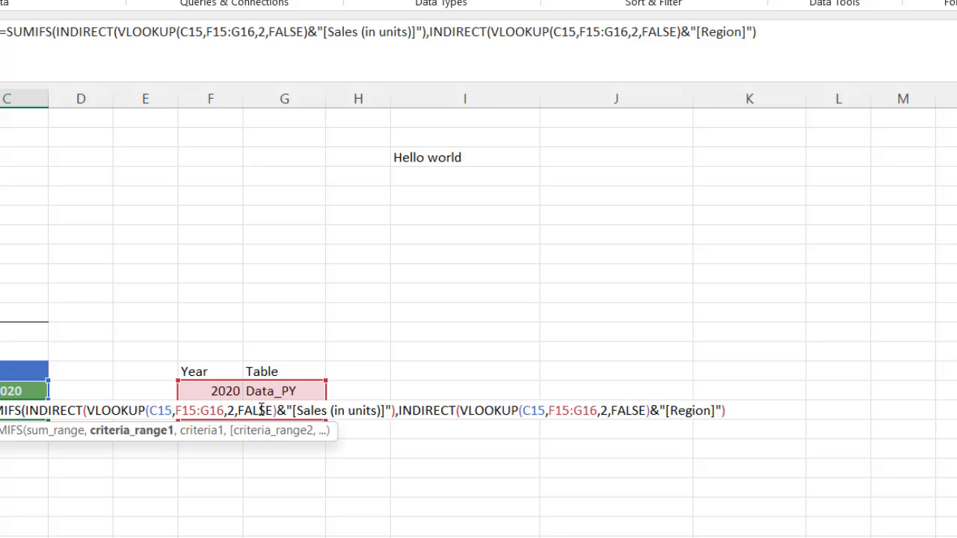
{"action": "type", "text": ","}
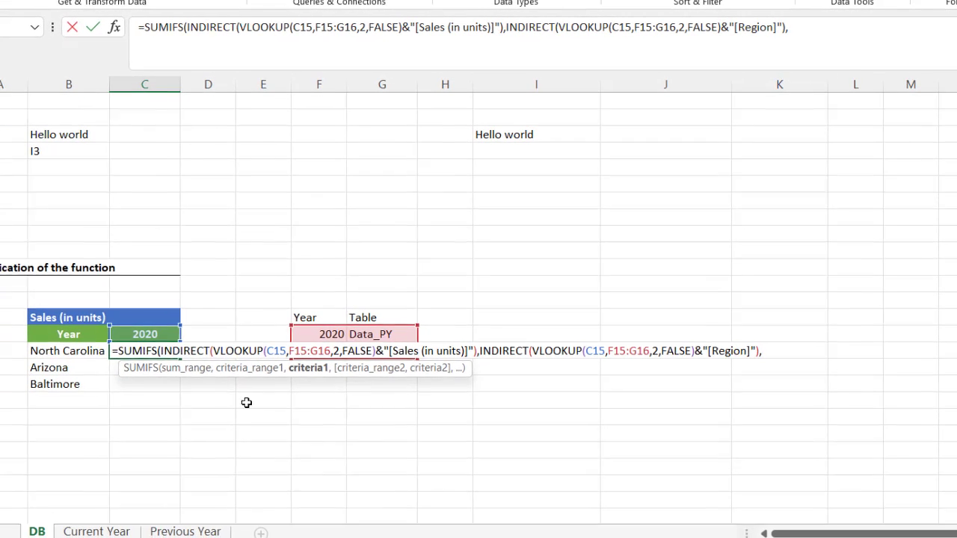
Finish the formula with B16 as criterion, giving 2,59,975, and verify it on the Previous Year sheet.
{"action": "left_click", "coordinate": [69, 351]}
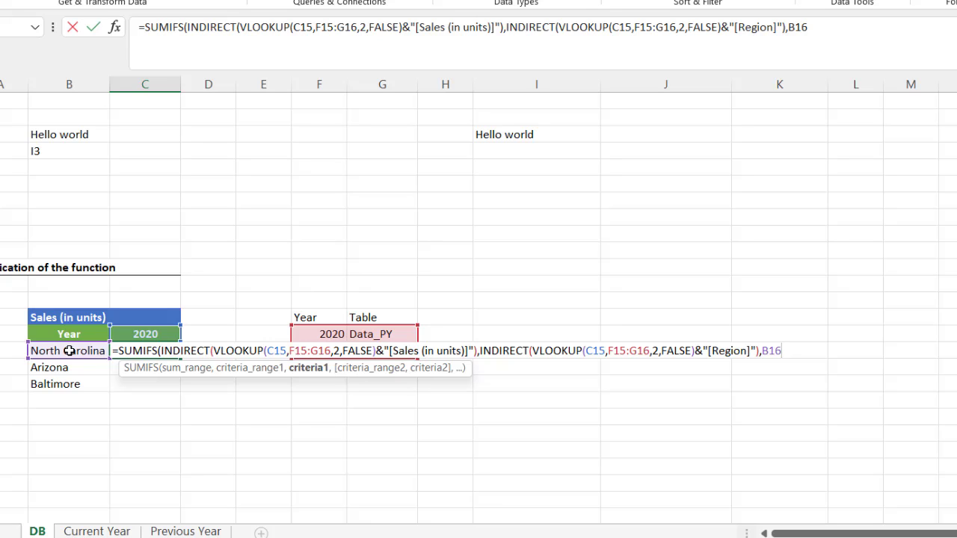
{"action": "type", "text": ")"}
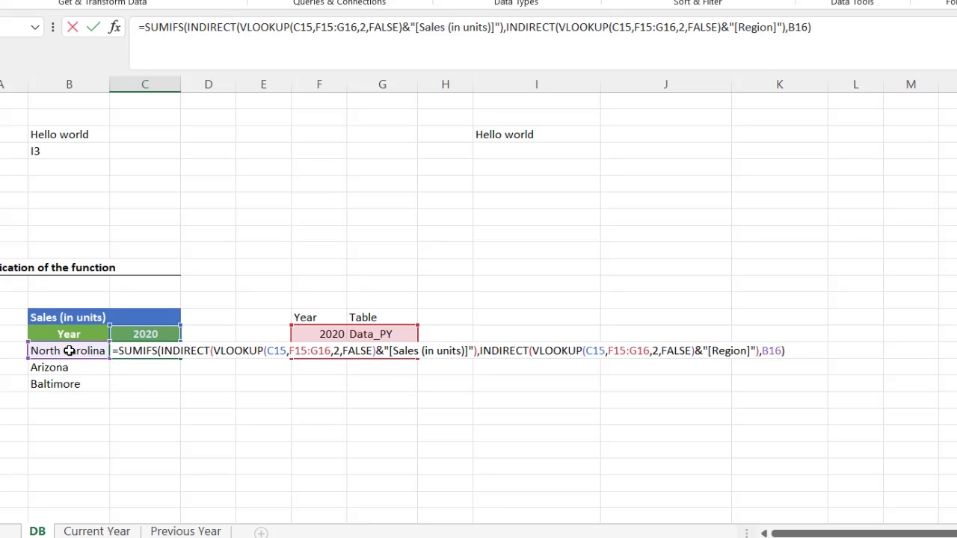
{"action": "key", "text": "Return"}
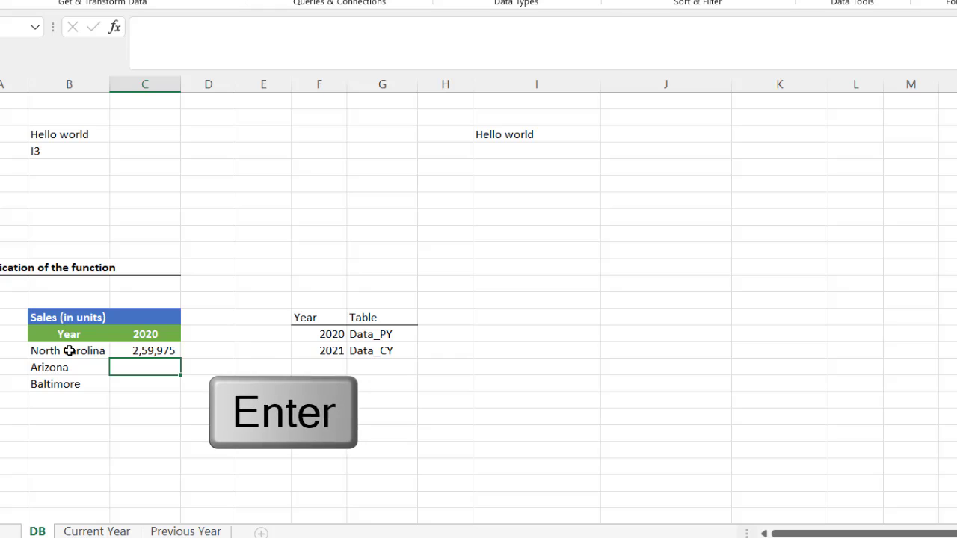
{"action": "left_click", "coordinate": [130, 350]}
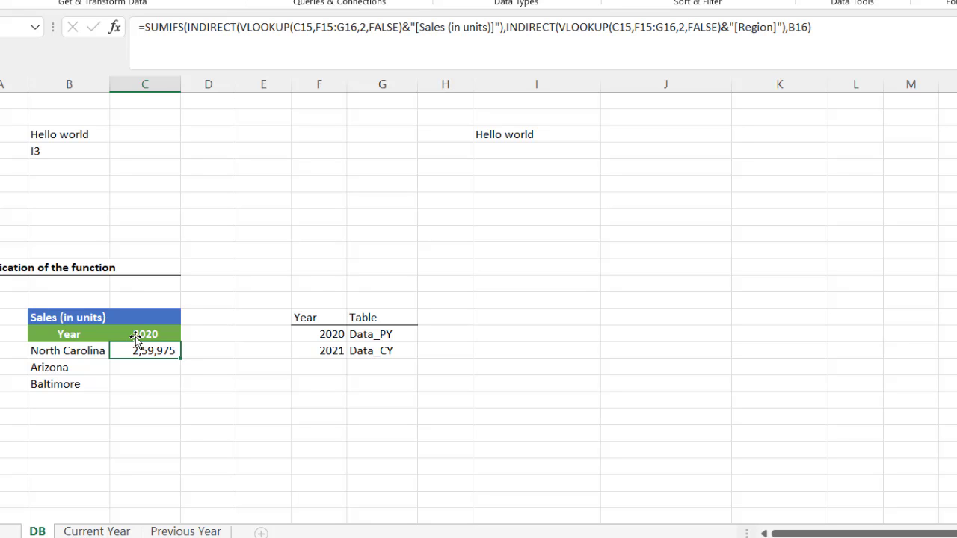
{"action": "left_click", "coordinate": [191, 532]}
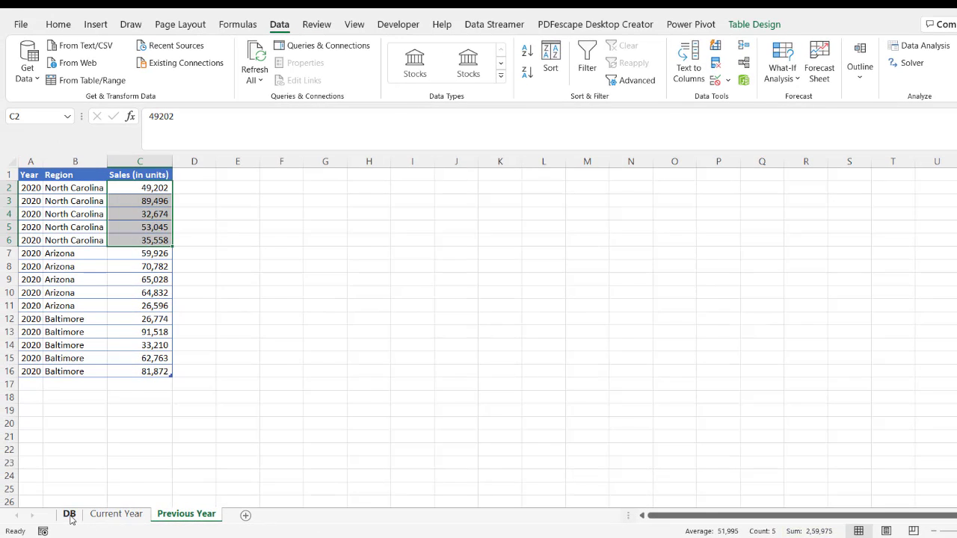
{"action": "left_click", "coordinate": [69, 515]}
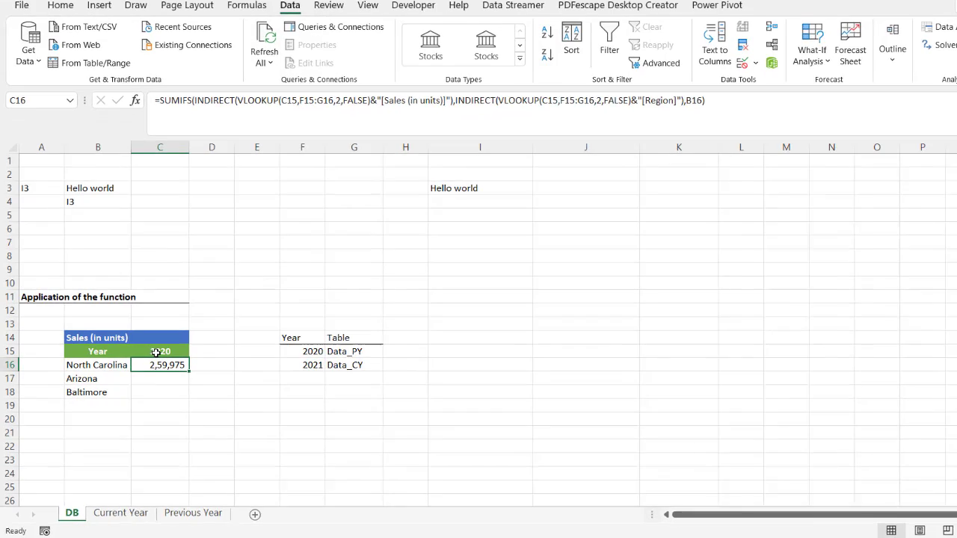
Switch the year to 2021 and confirm C16's 2,59,233 matches the Current Year North Carolina sum.
{"action": "left_click", "coordinate": [149, 359]}
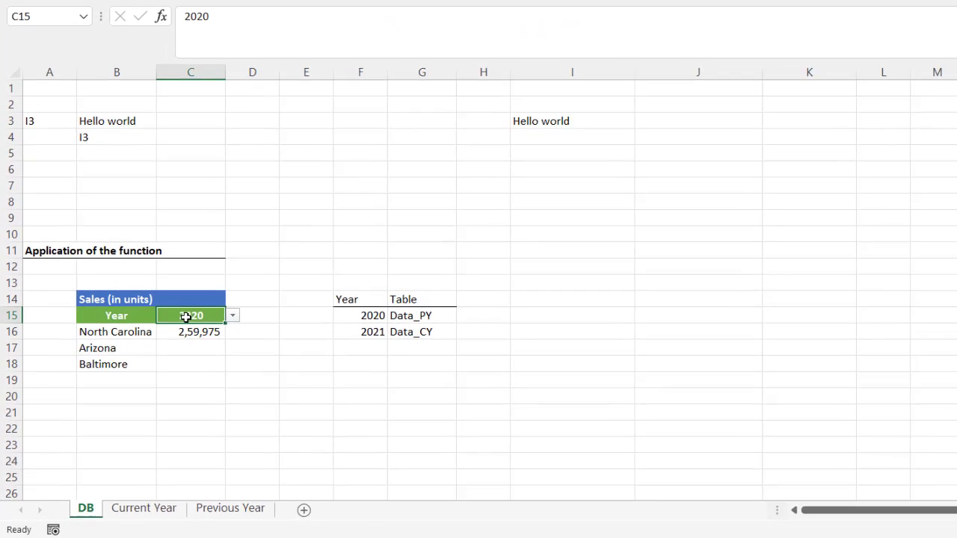
{"action": "left_click", "coordinate": [188, 359]}
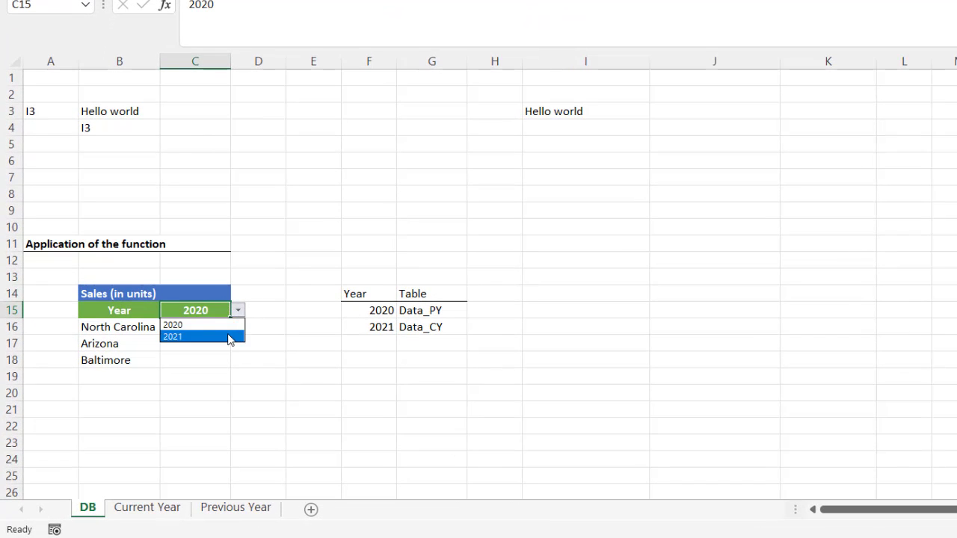
{"action": "left_click", "coordinate": [228, 336]}
{"action": "left_click", "coordinate": [207, 331]}
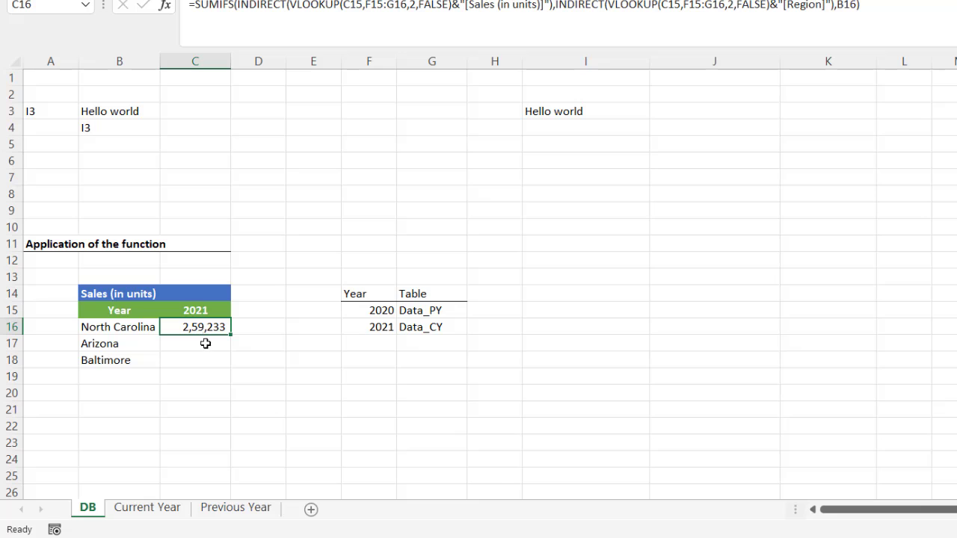
{"action": "left_click", "coordinate": [146, 507]}
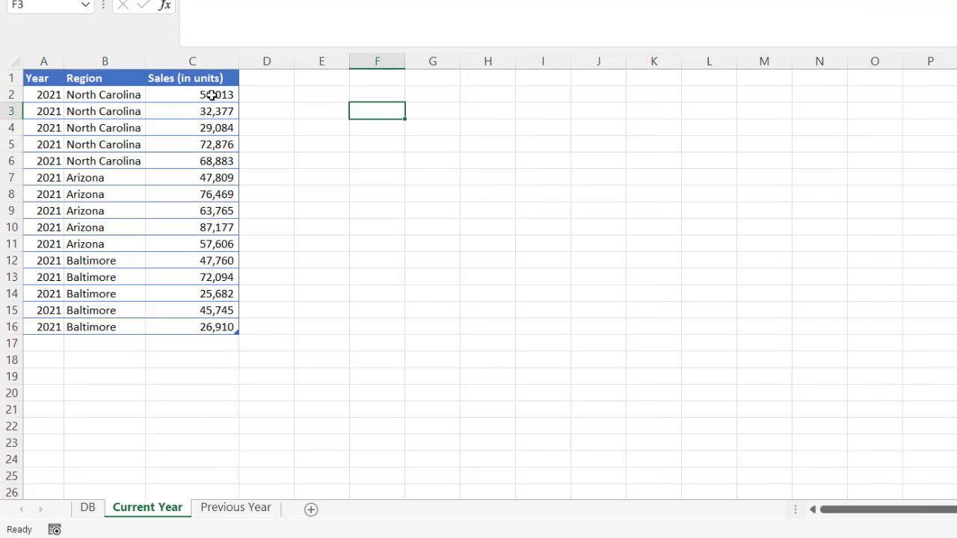
{"action": "left_click_drag", "start_coordinate": [209, 95], "coordinate": [211, 161]}
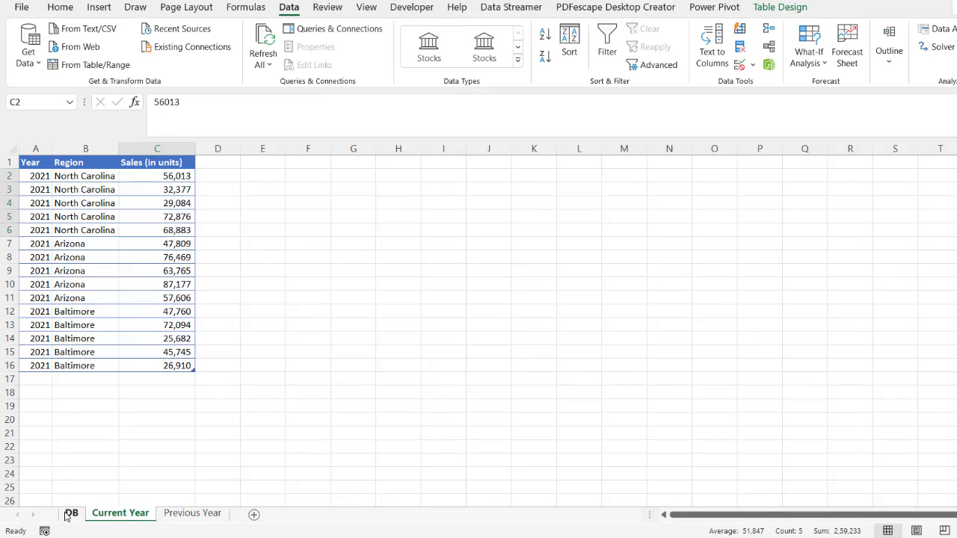
{"action": "left_click", "coordinate": [70, 513]}
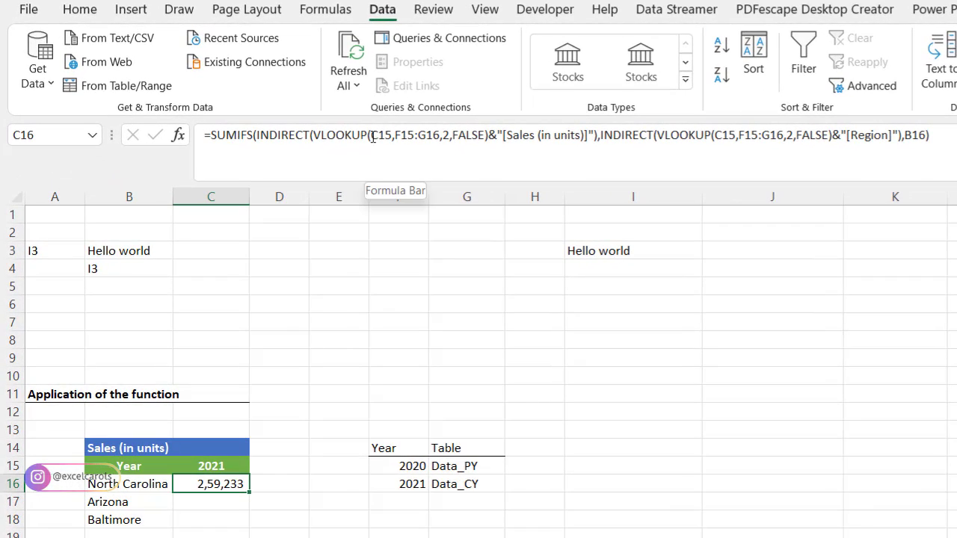
Make C15 and F15:G16 absolute ($C$15, $F$15:$G$16) in both VLOOKUPs and commit.
{"action": "left_click", "coordinate": [296, 106]}
{"action": "left_click_drag", "start_coordinate": [379, 135], "coordinate": [390, 137]}
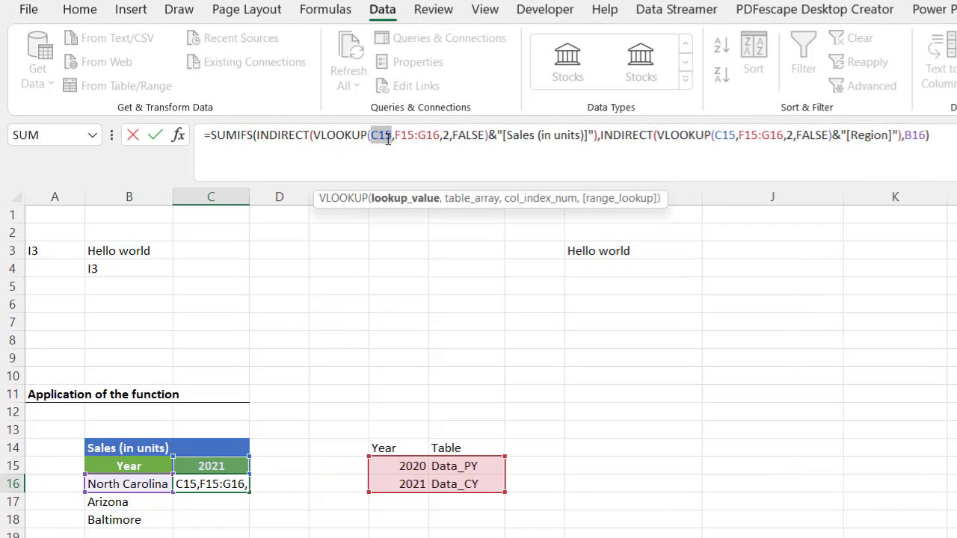
{"action": "key", "text": "F4"}
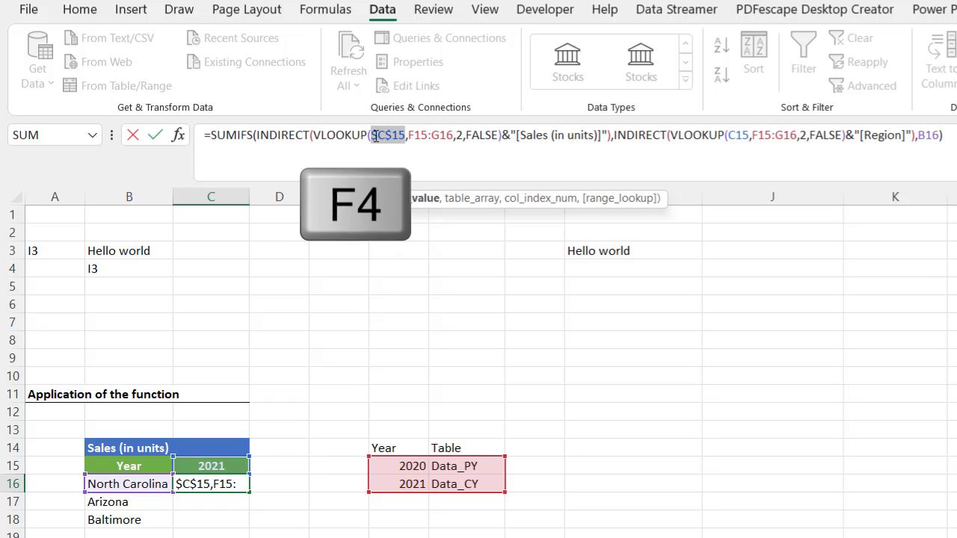
{"action": "left_click_drag", "start_coordinate": [409, 135], "coordinate": [454, 134]}
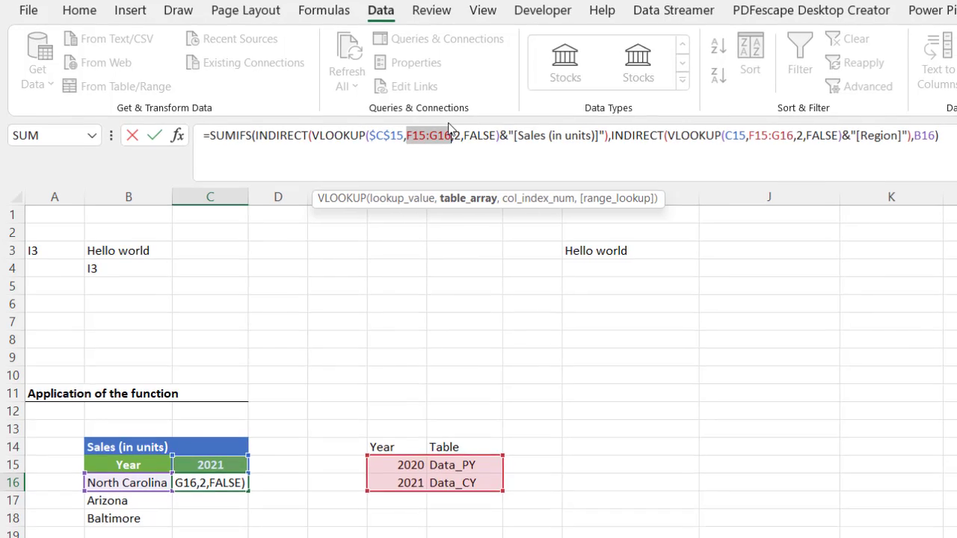
{"action": "key", "text": "F4"}
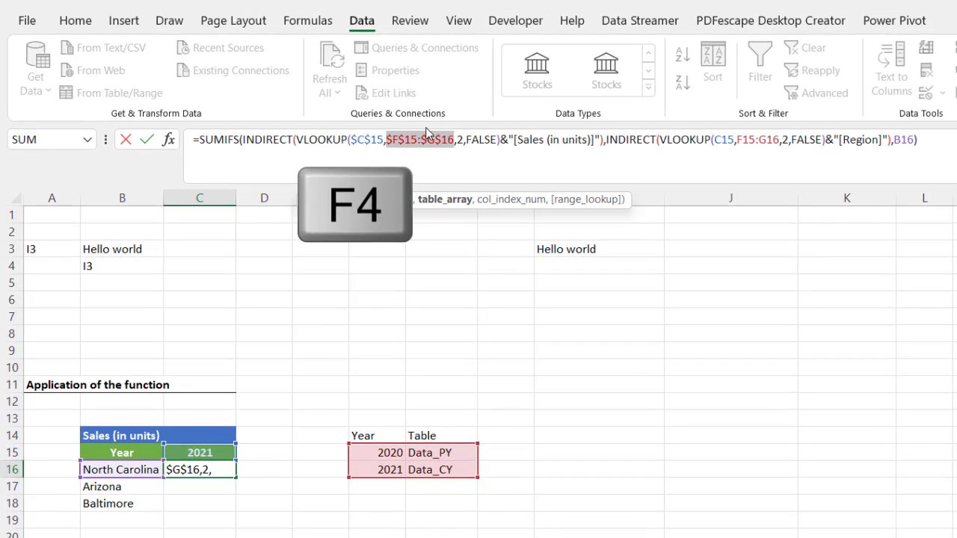
{"action": "left_click_drag", "start_coordinate": [715, 140], "coordinate": [737, 140]}
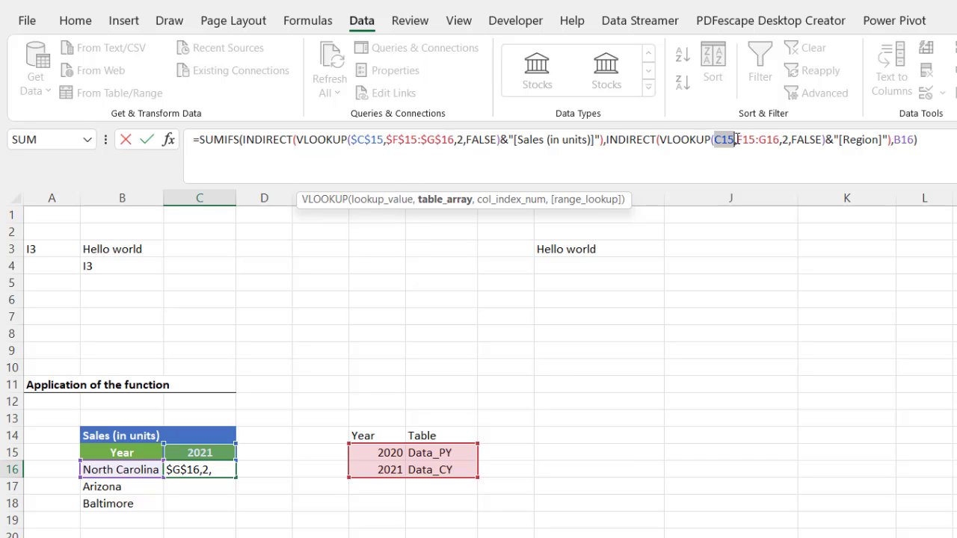
{"action": "key", "text": "F4"}
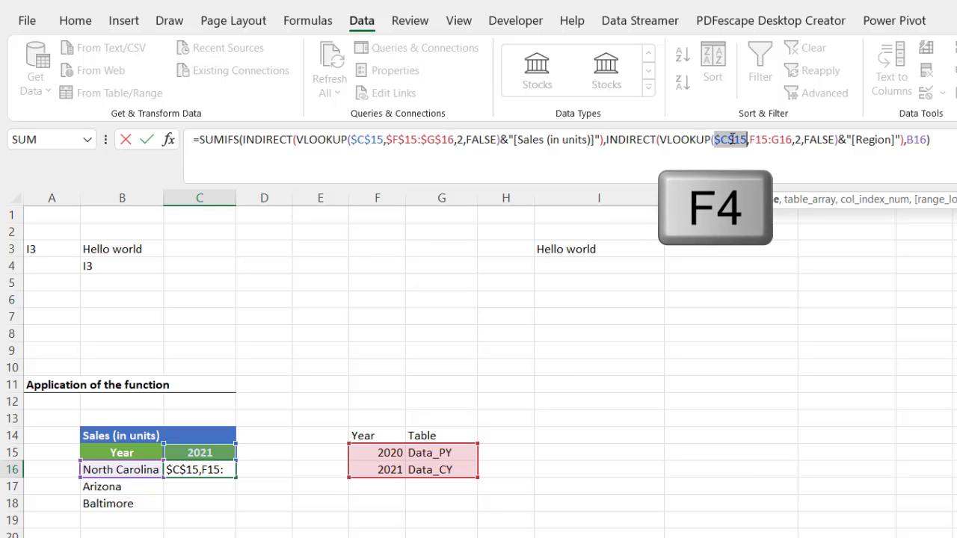
{"action": "mouse_move", "coordinate": [751, 139]}
{"action": "left_mouse_down"}
{"action": "mouse_move", "coordinate": [787, 140]}
{"action": "mouse_move", "coordinate": [757, 140]}
{"action": "left_mouse_up"}
{"action": "left_click", "coordinate": [789, 139]}
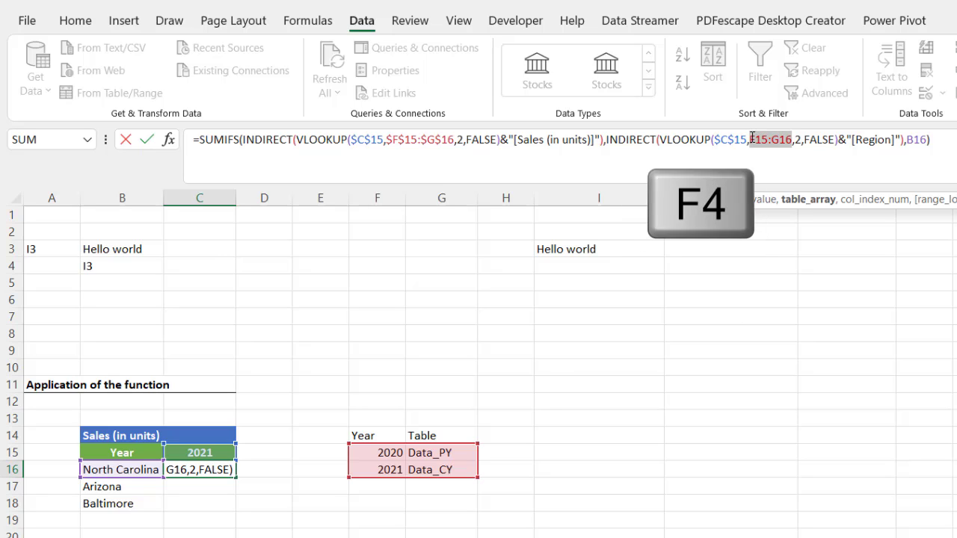
{"action": "key", "text": "F4"}
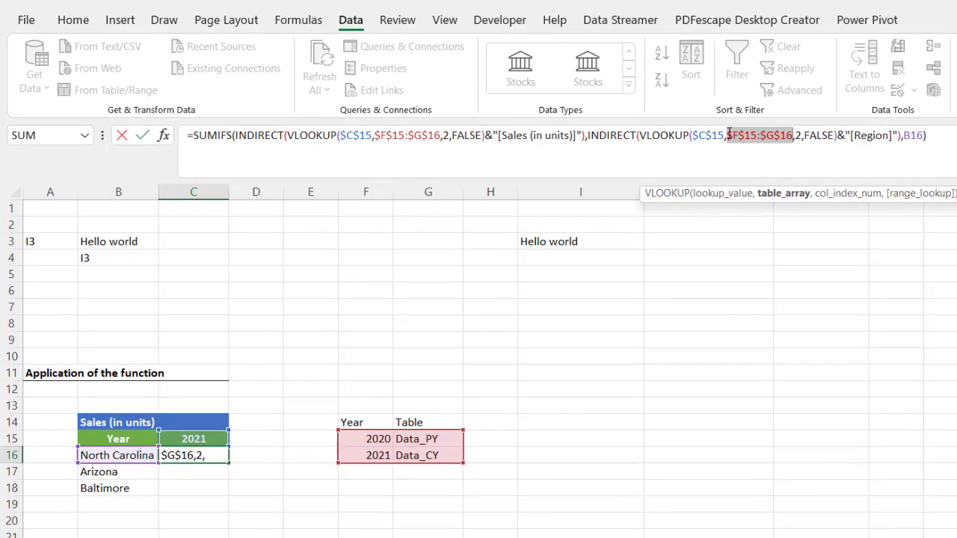
{"action": "left_click", "coordinate": [951, 133]}
{"action": "key", "text": "Return"}
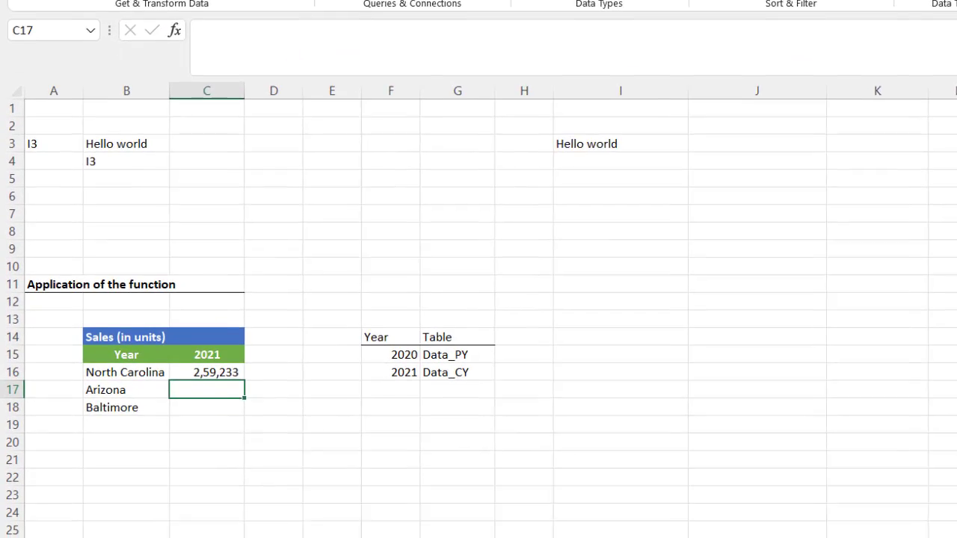
Fill C16's formula down to C18 for the Arizona and Baltimore rows.
{"action": "left_click", "coordinate": [201, 360]}
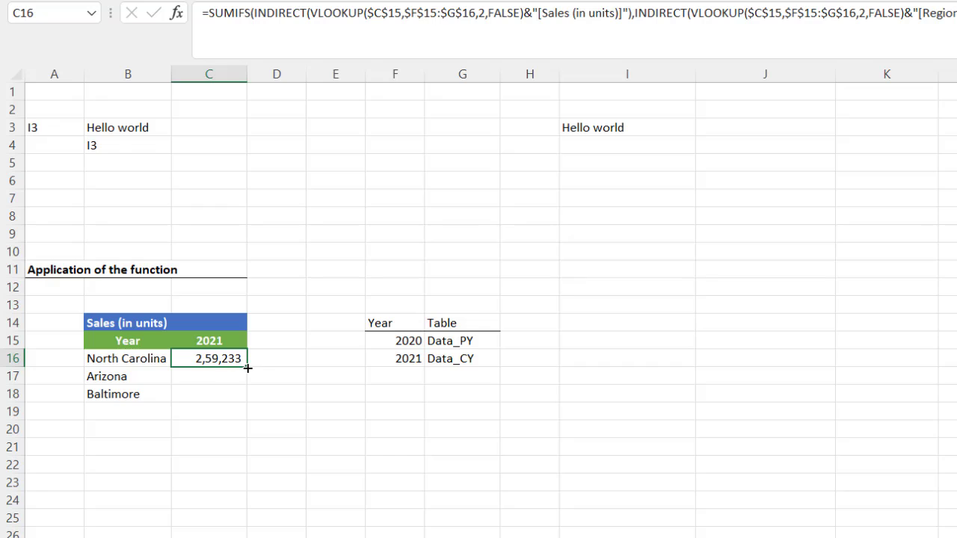
{"action": "left_click_drag", "start_coordinate": [248, 368], "coordinate": [249, 401]}
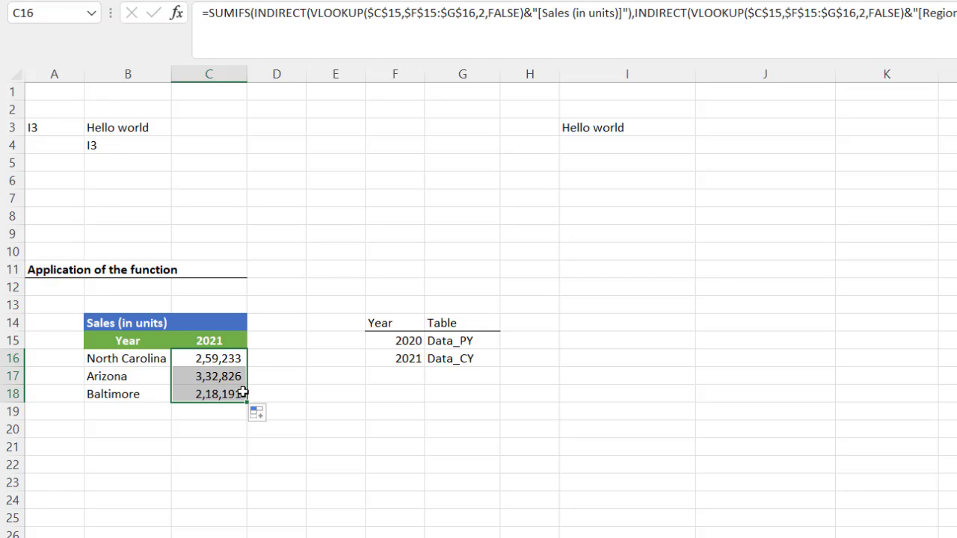
{"action": "left_click", "coordinate": [205, 377]}
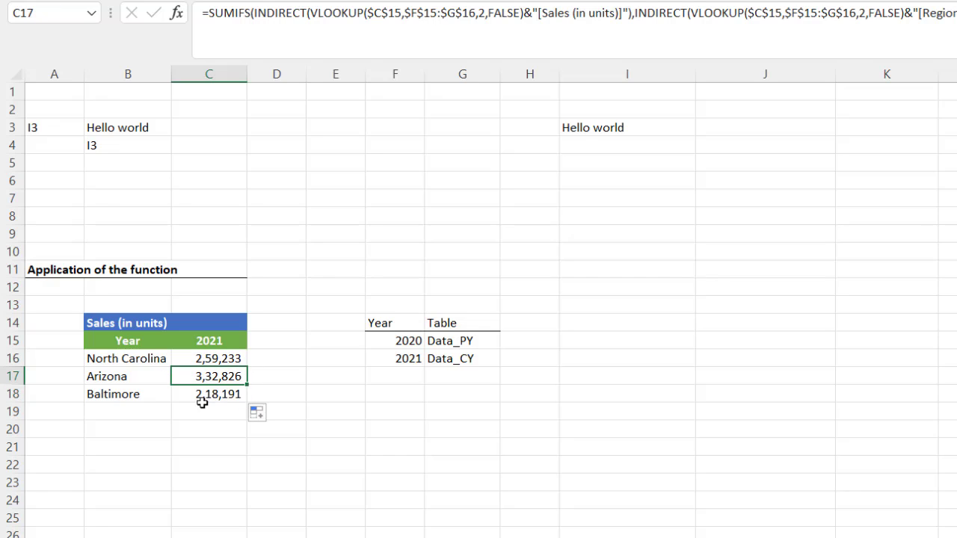
{"action": "left_click", "coordinate": [202, 404]}
Set the C15 year dropdown to 2020, showing totals 2,59,975, 2,87,164 and 2,96,137.
{"action": "left_click", "coordinate": [205, 341]}
{"action": "left_click", "coordinate": [256, 343]}
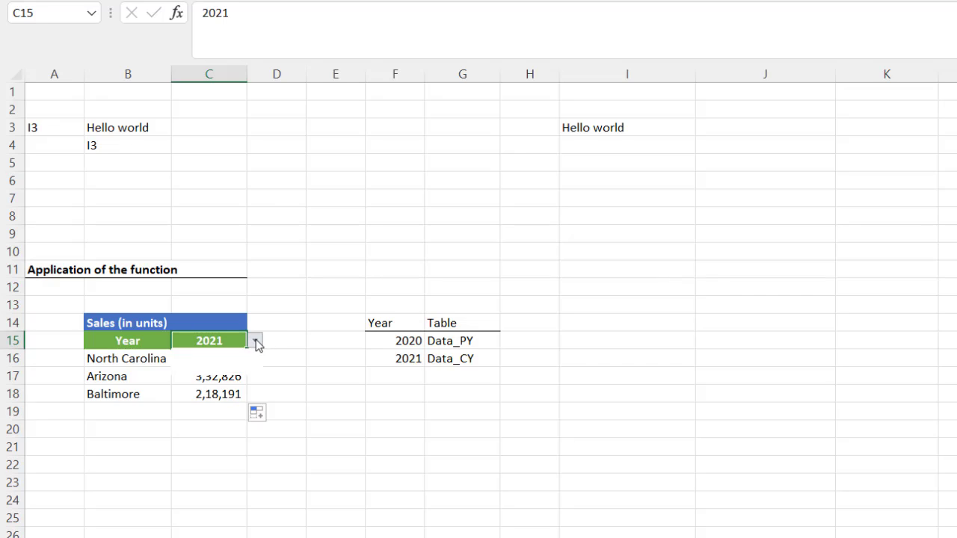
{"action": "left_click", "coordinate": [234, 356]}
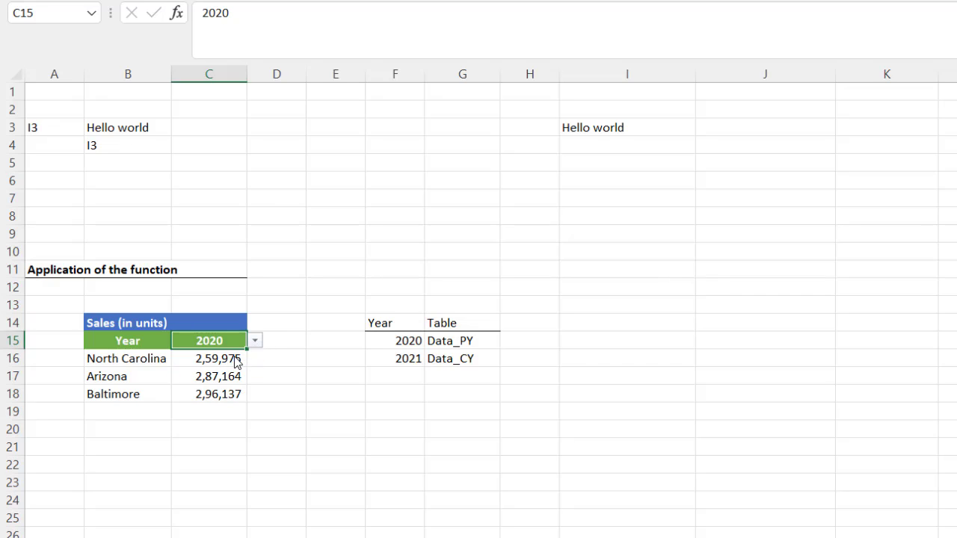